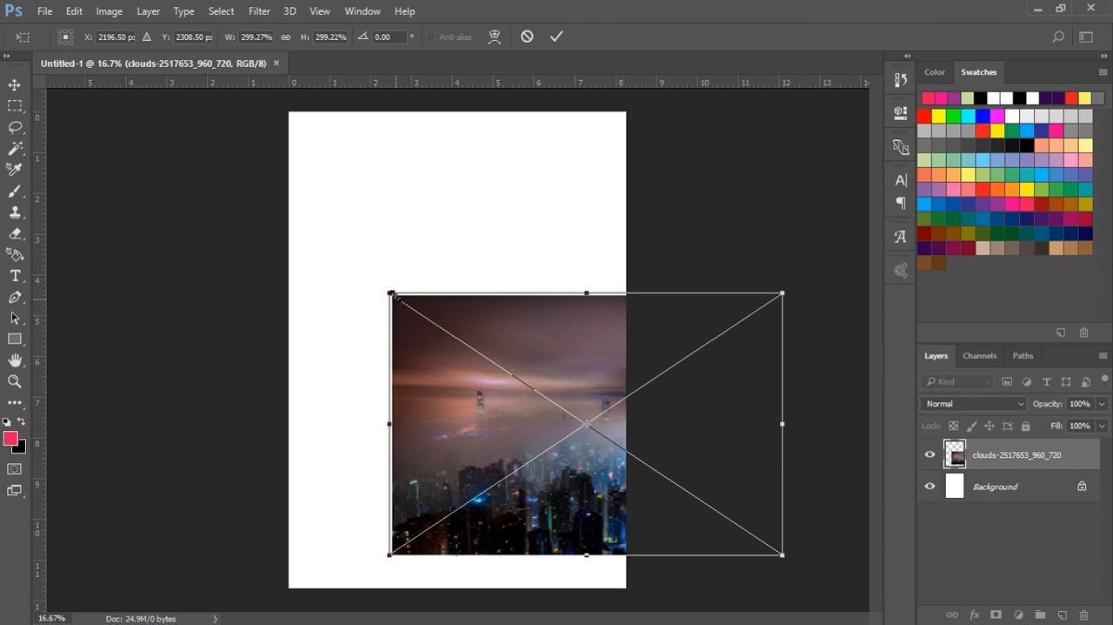
Step: Enlarge the clouds-2517653_960_720 image to about 572% width and 583% height and position it to cover the whole canvas
drag(287, 176, 156, 42)
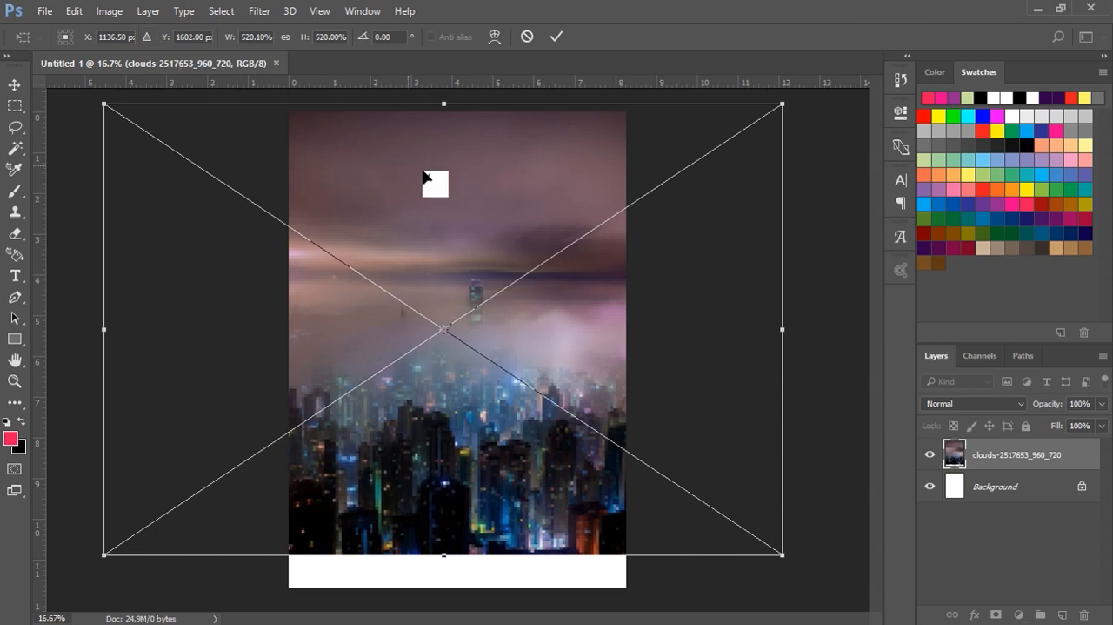
click(554, 37)
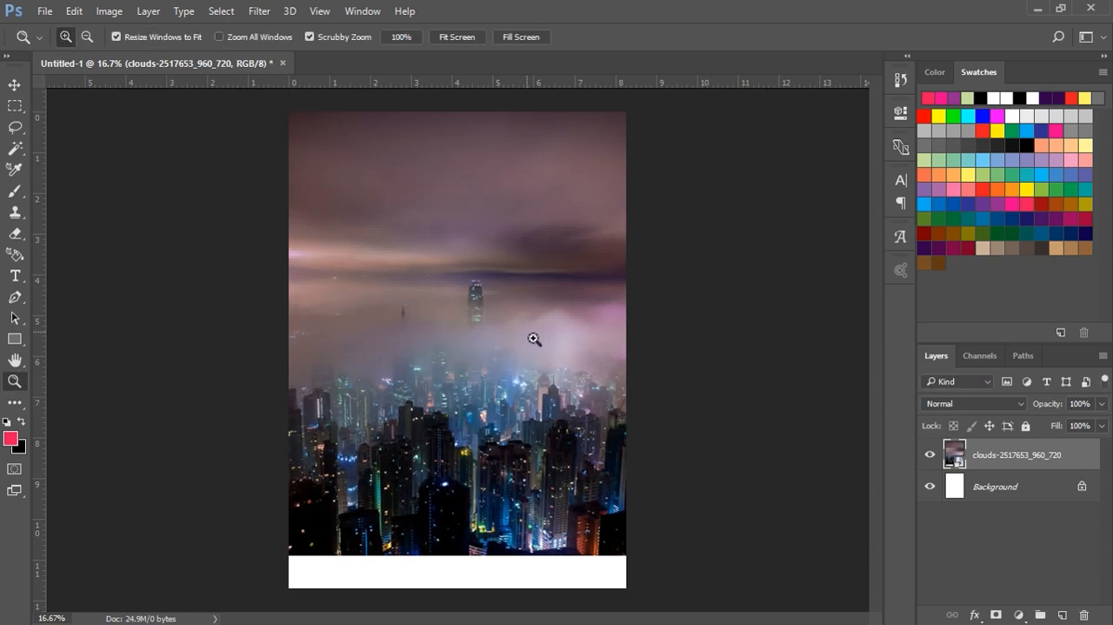
click(16, 86)
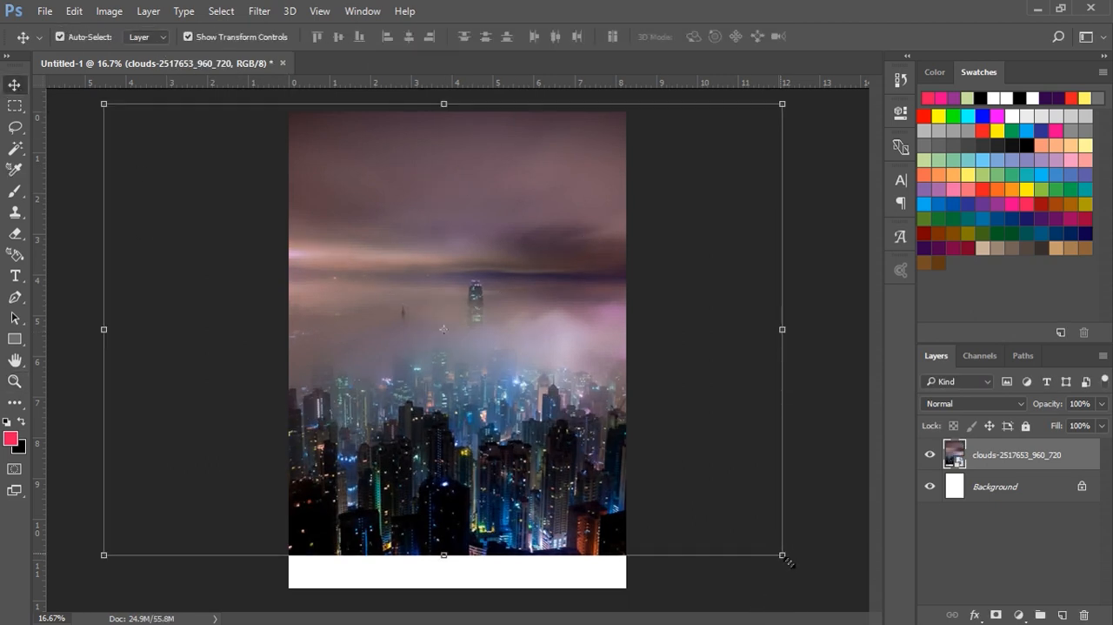
drag(811, 587, 847, 609)
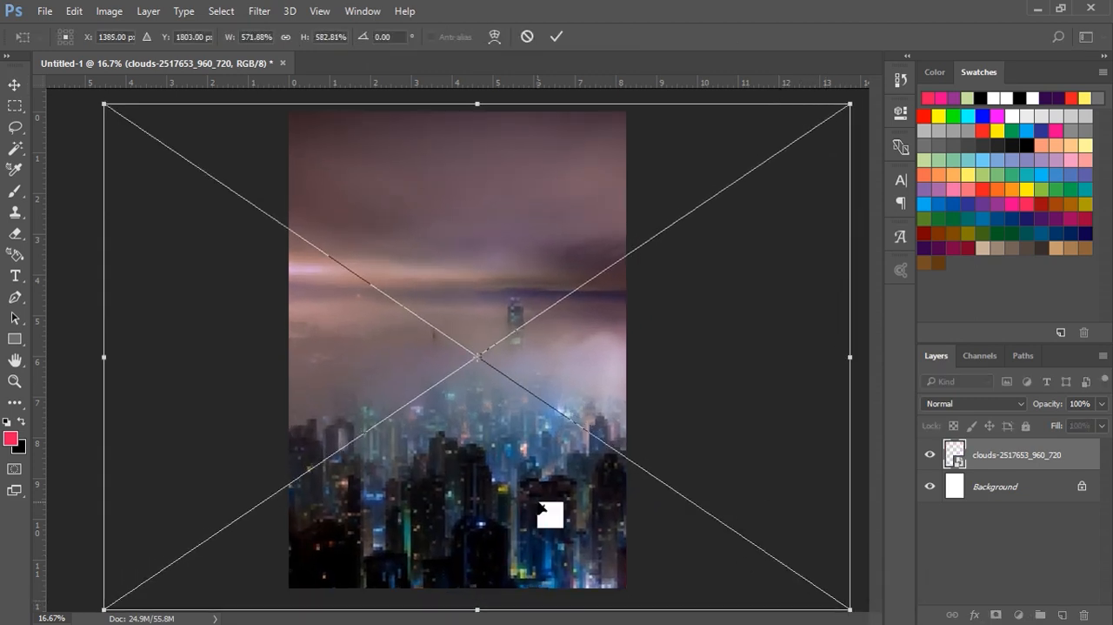
drag(523, 505, 515, 515)
click(556, 37)
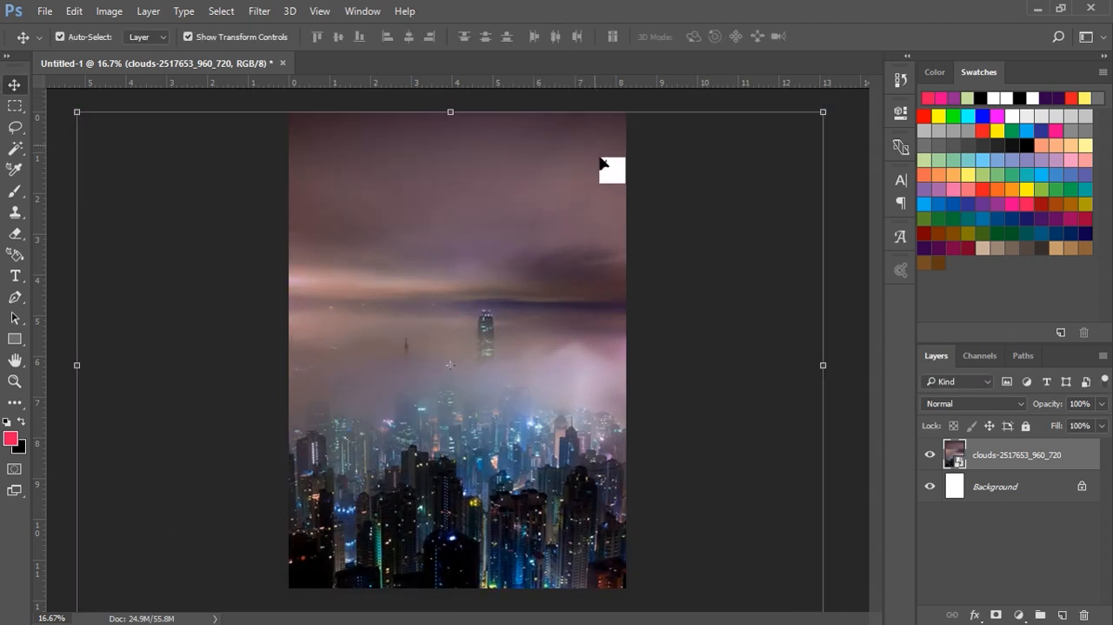
Step: Place the young-girl-531252_960_720 image from the POSTER folder into the document above the clouds layer
click(1060, 10)
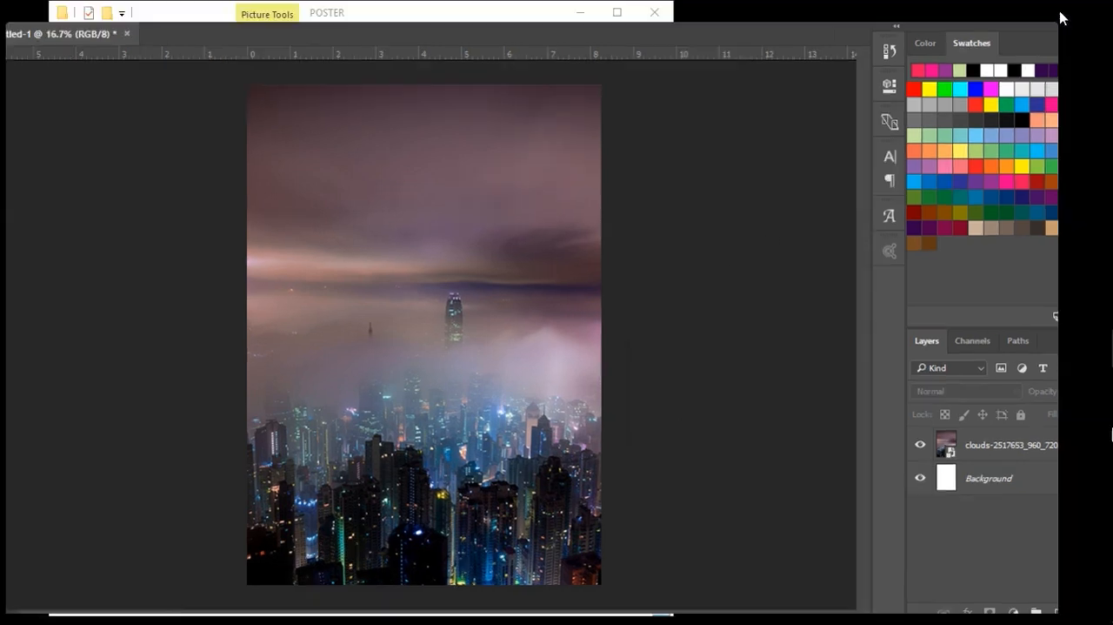
click(507, 27)
drag(236, 213, 748, 291)
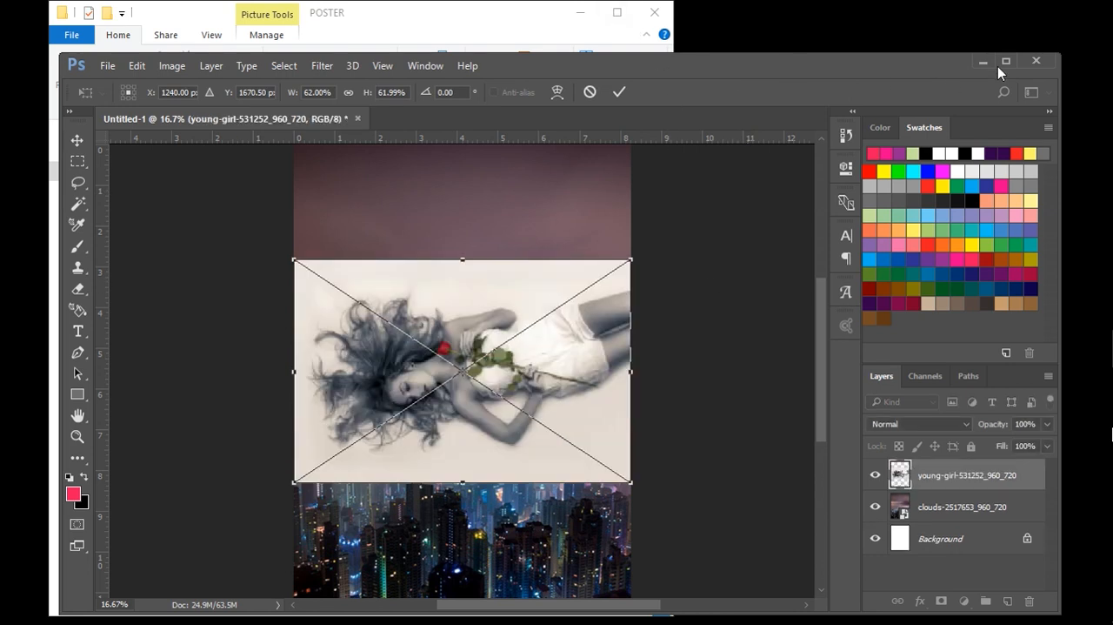
click(1006, 61)
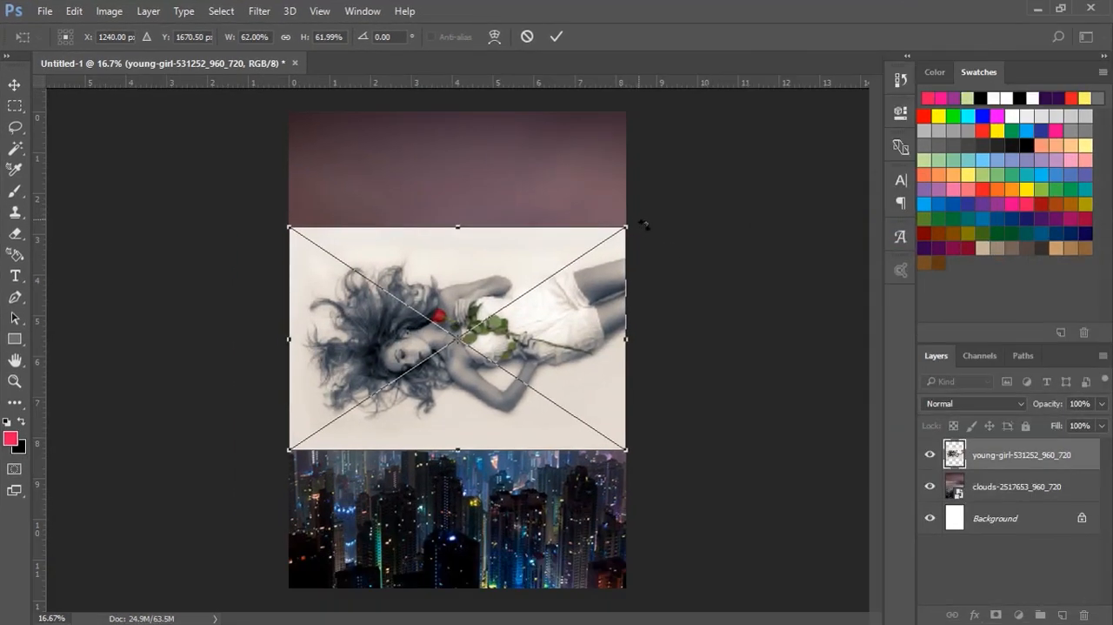
Step: Rotate the young-girl image 90° upright, align it to the canvas's upper-left corner and scale it to about 94% to fill the canvas
drag(644, 227, 569, 539)
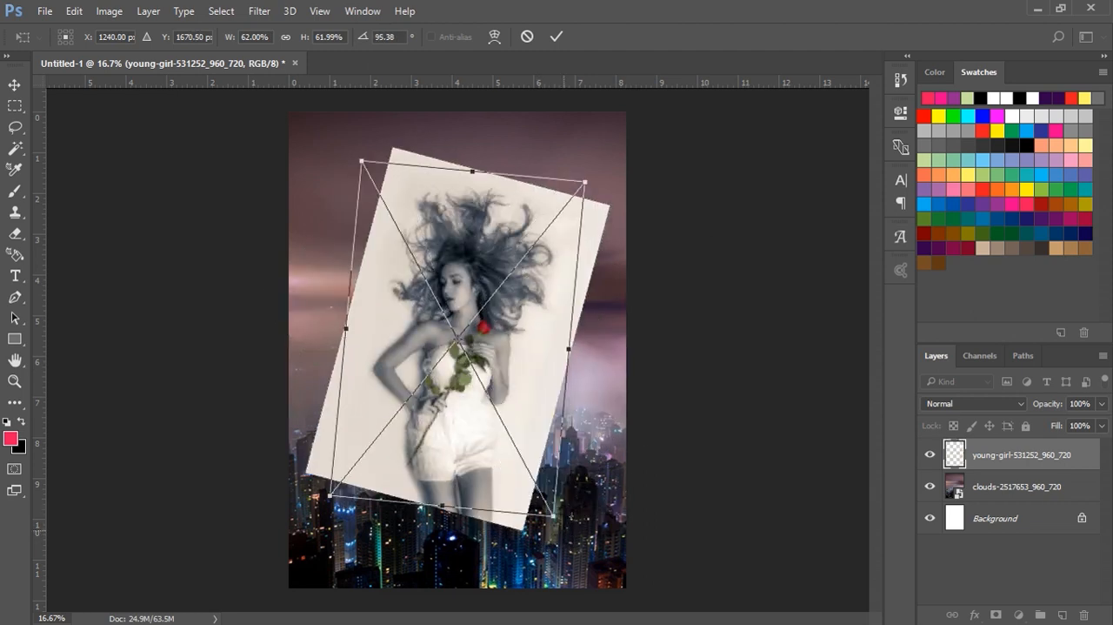
click(549, 35)
drag(473, 291, 409, 228)
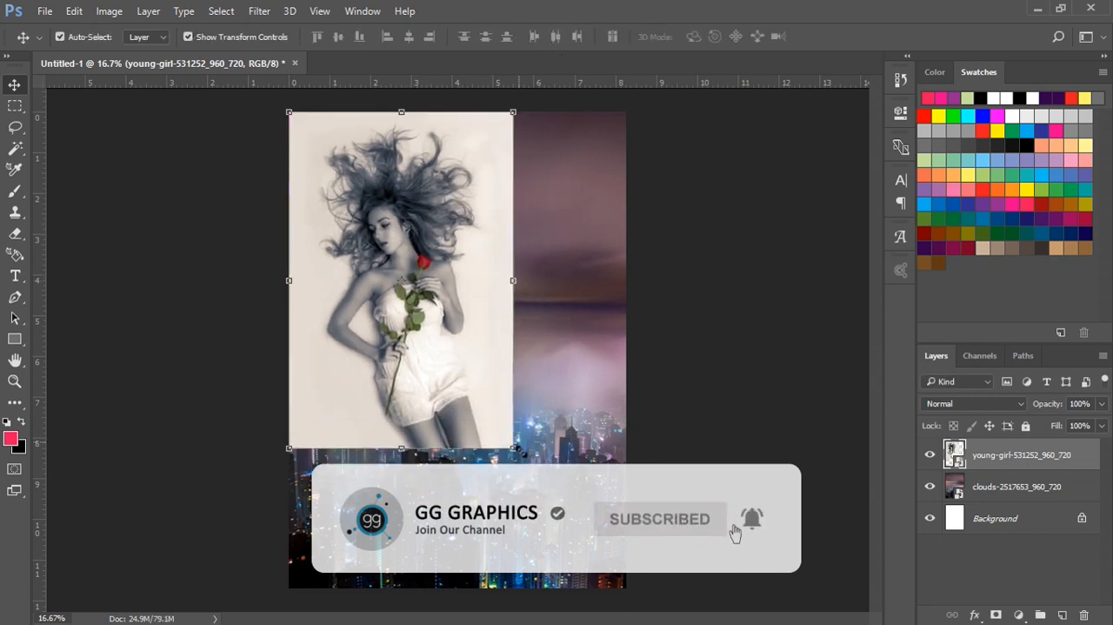
drag(513, 448, 642, 622)
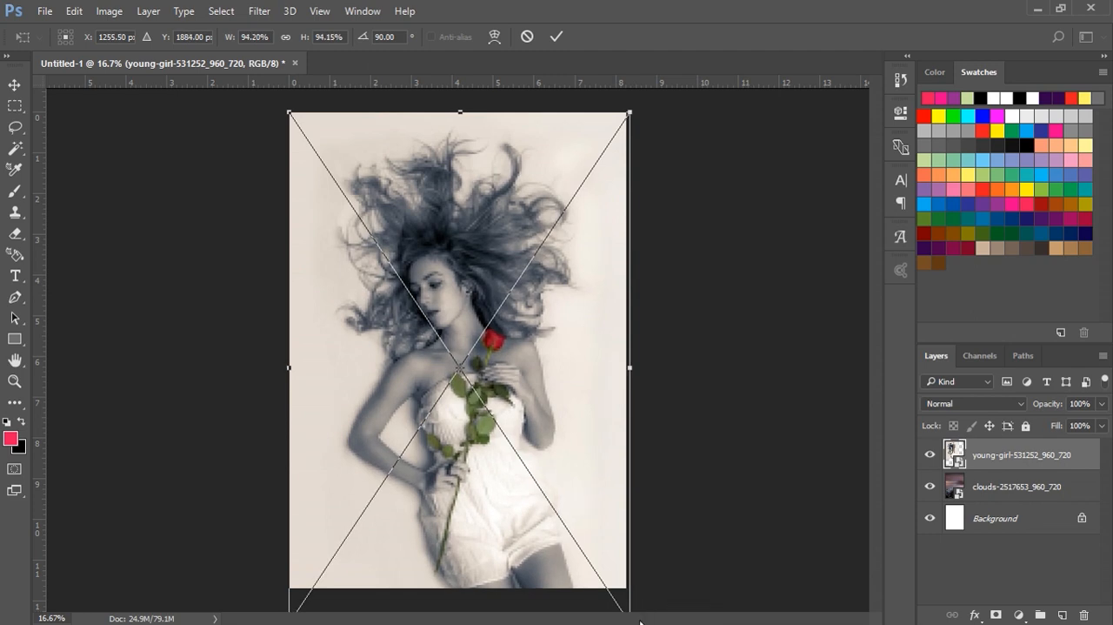
click(558, 38)
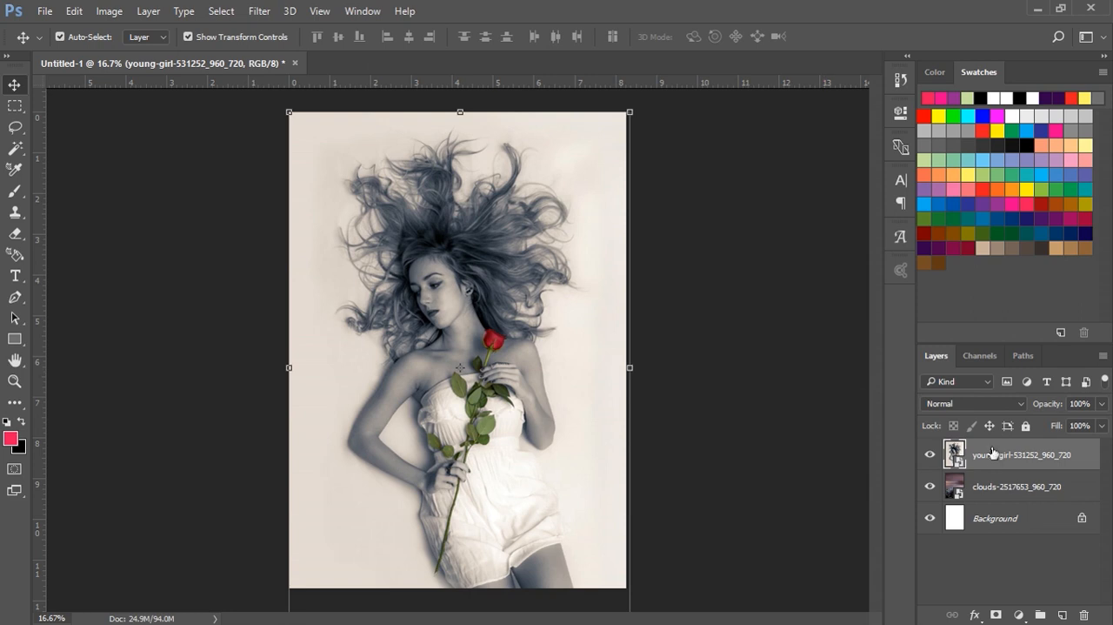
Step: Set the young-girl layer's blend mode to Multiply and deselect the layer
click(1015, 403)
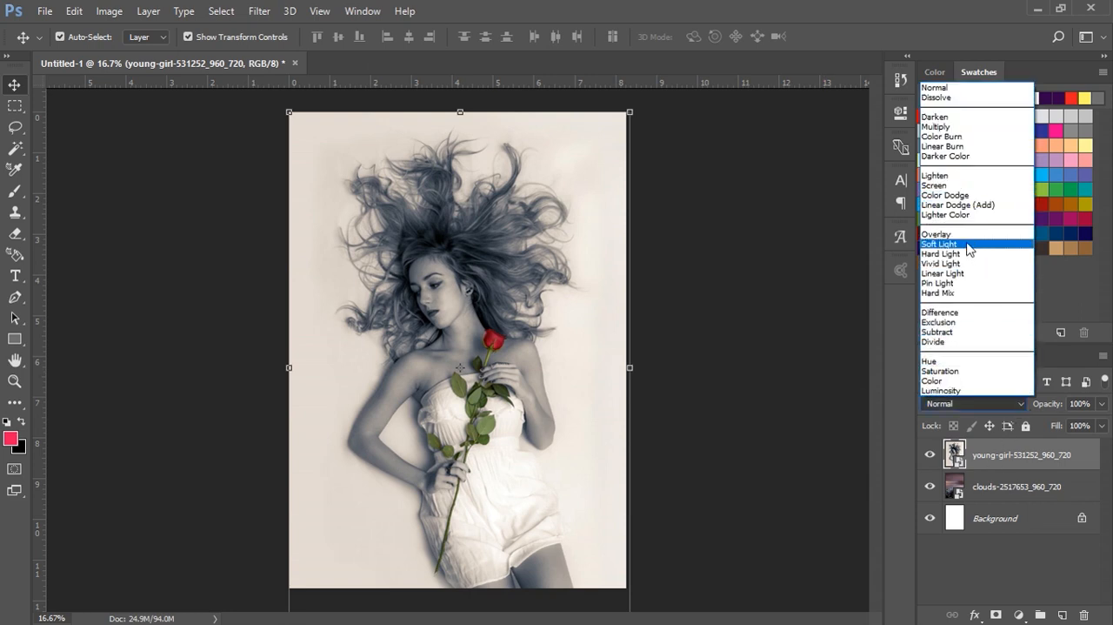
click(952, 128)
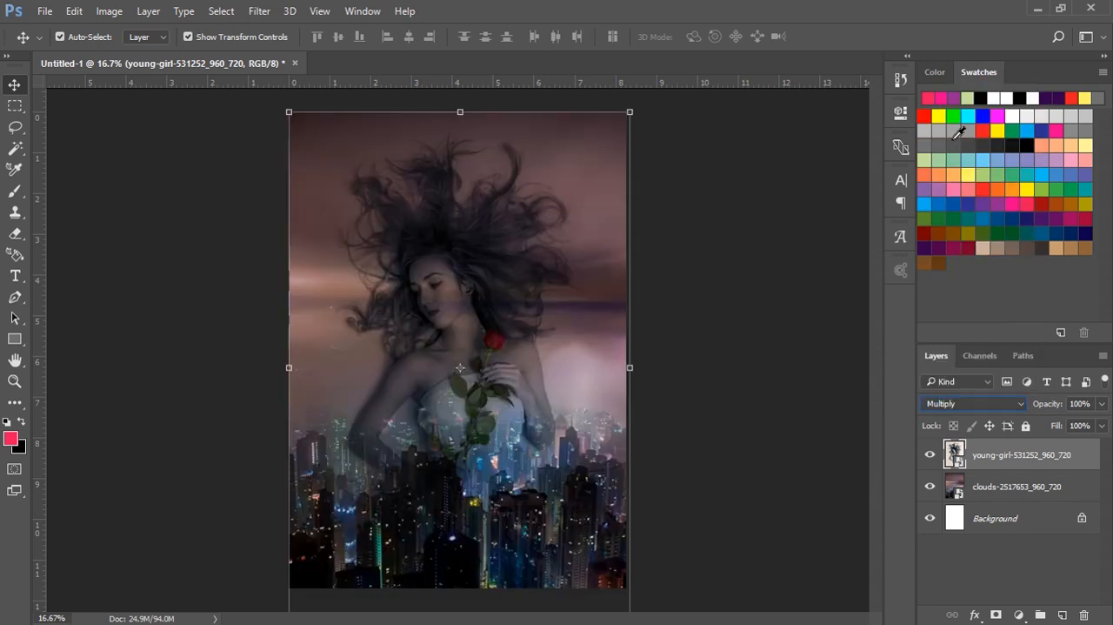
click(709, 293)
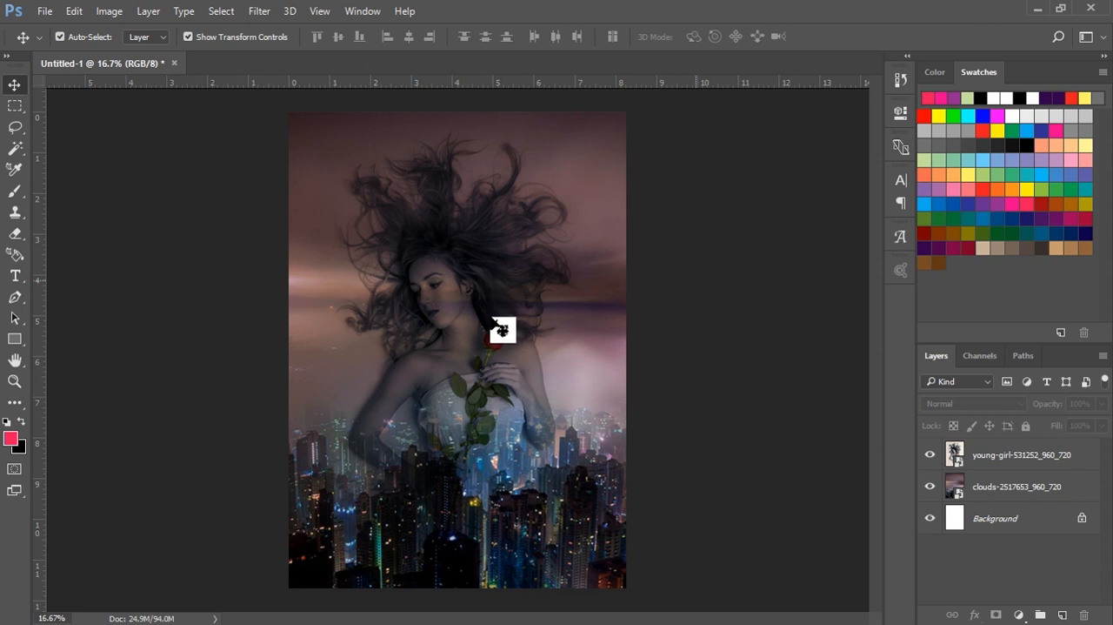
Step: Add the text "CITY LOVE" beside the woman's shoulder as a new text layer
click(16, 276)
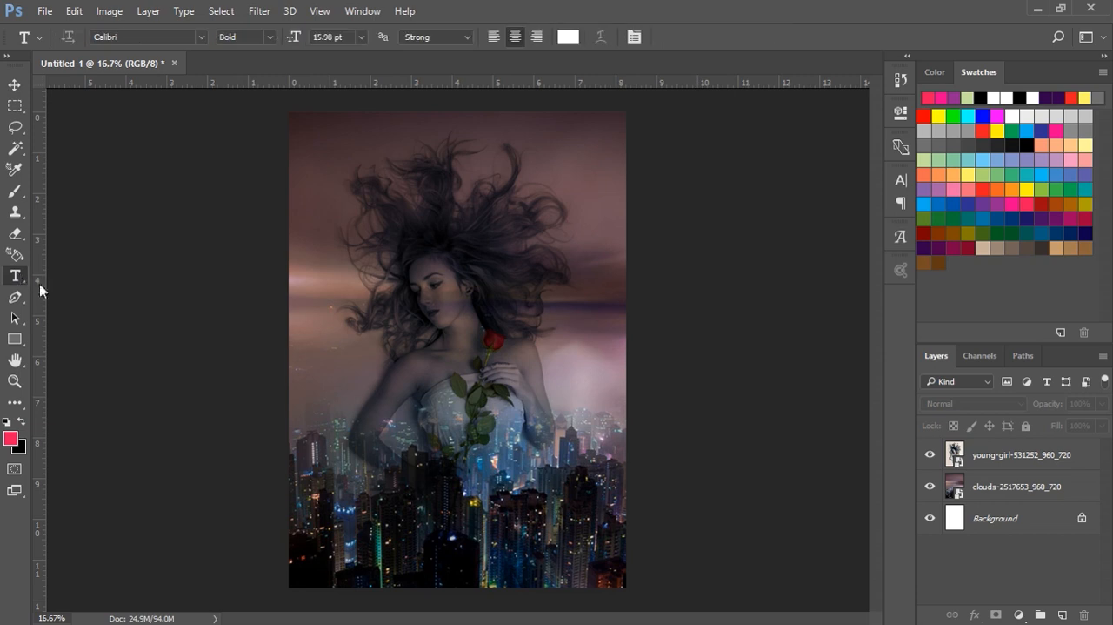
click(368, 385)
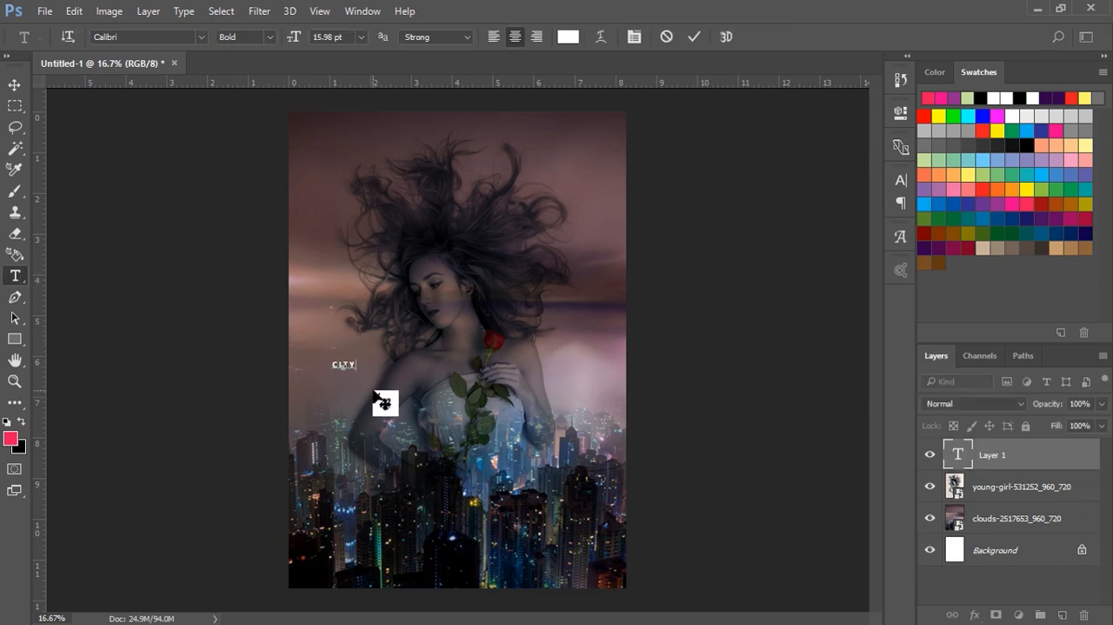
text(CITY LOVE)
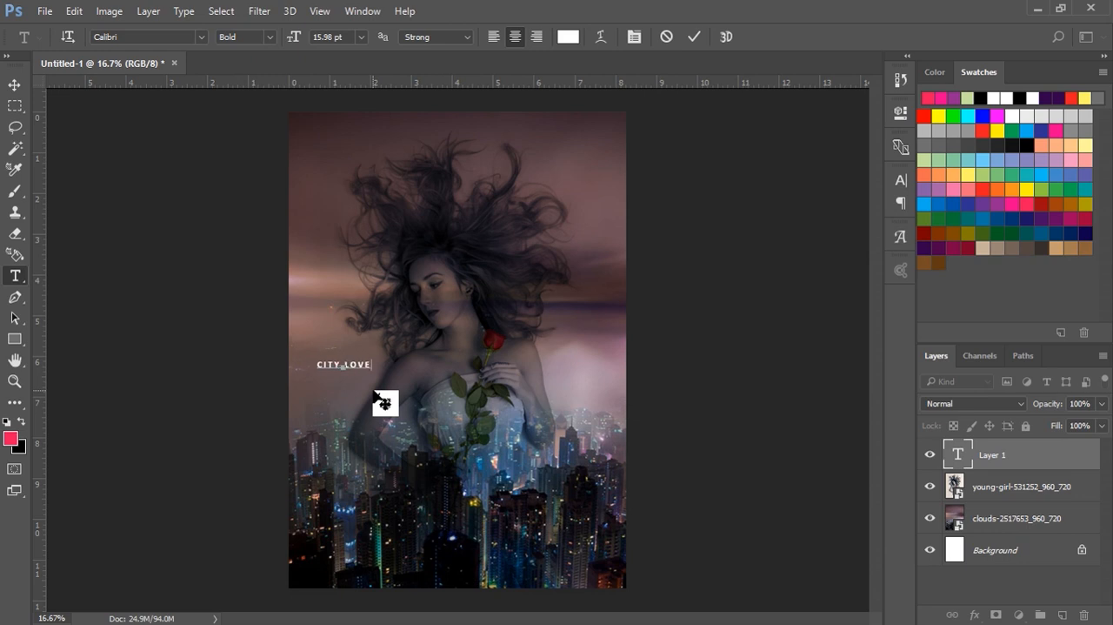
click(695, 37)
Step: Scale the CITY LOVE text proportionally to about 487% so it spans most of the canvas width
click(14, 84)
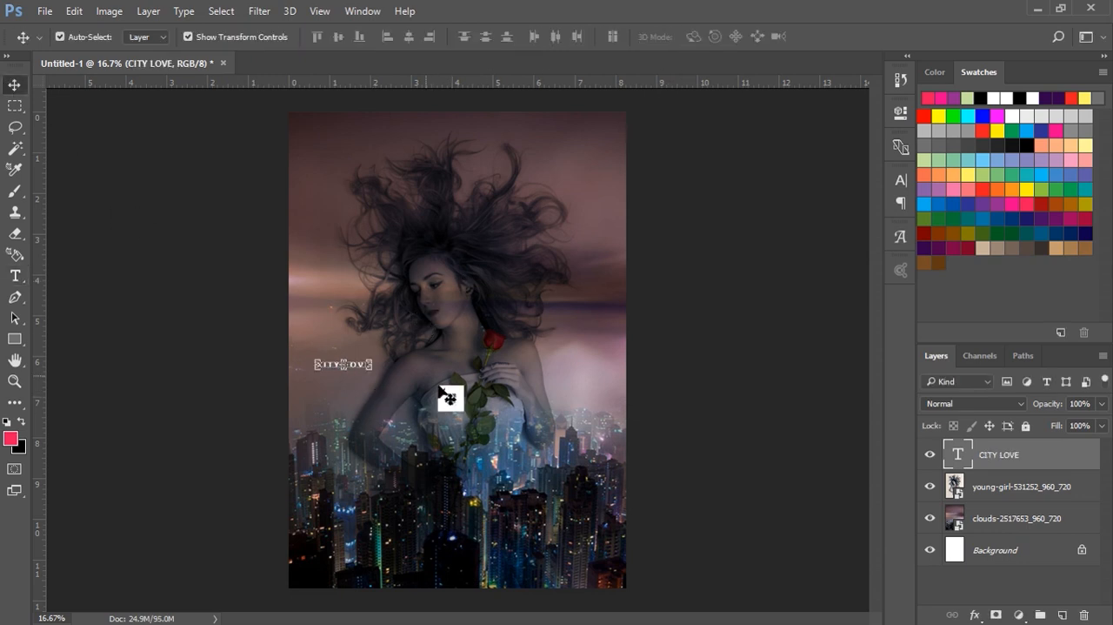
drag(378, 378, 583, 413)
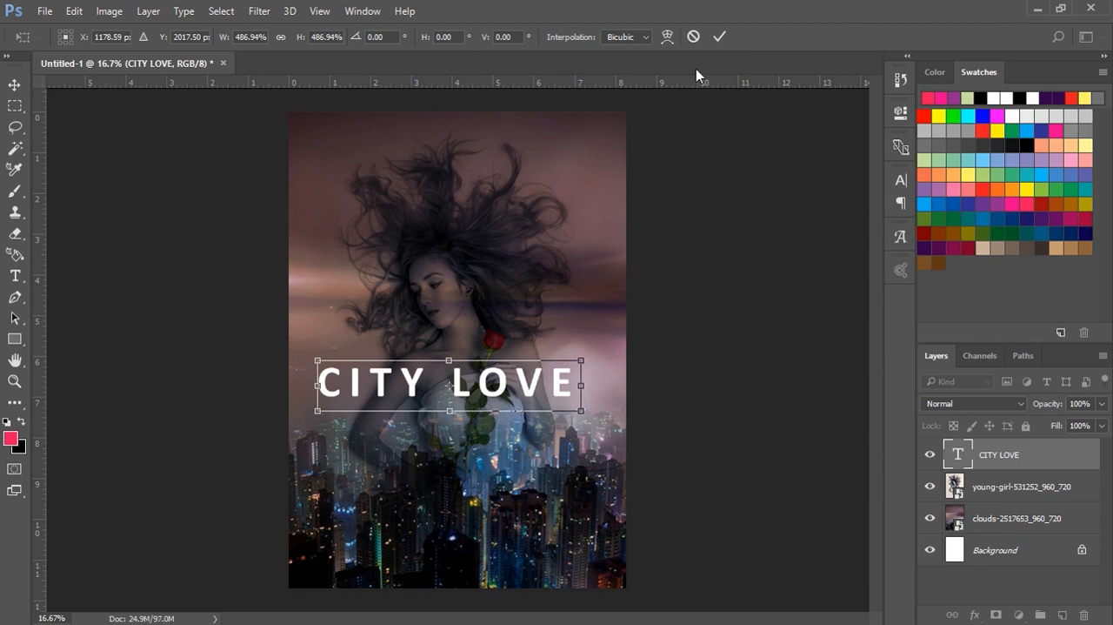
click(715, 40)
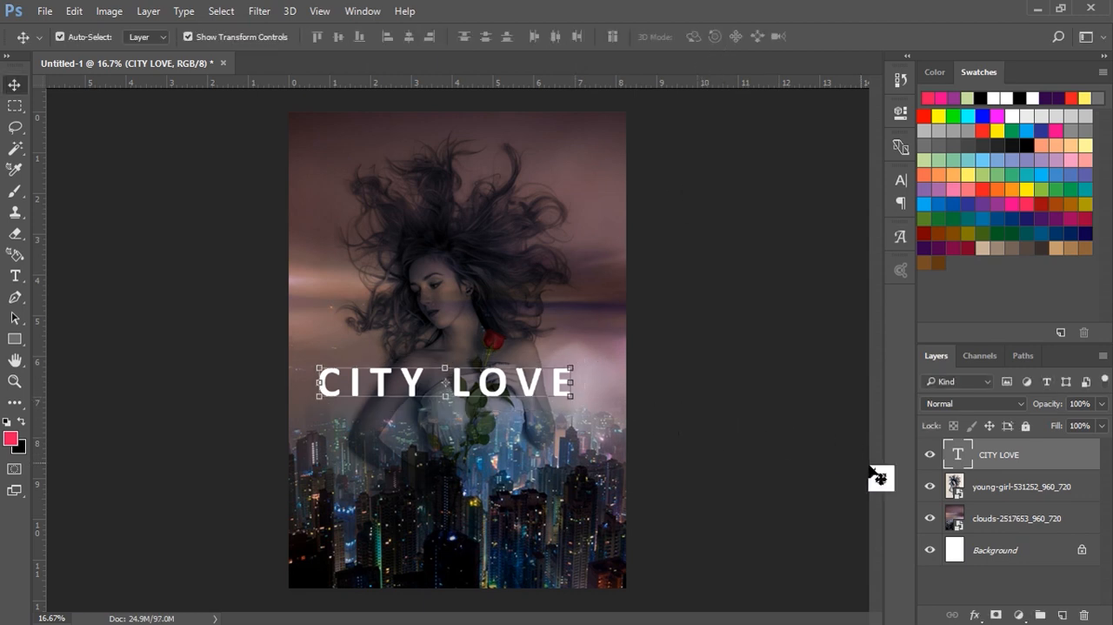
Step: Change the font of the CITY LOVE text to BRUSHSTRIKE
double_click(961, 454)
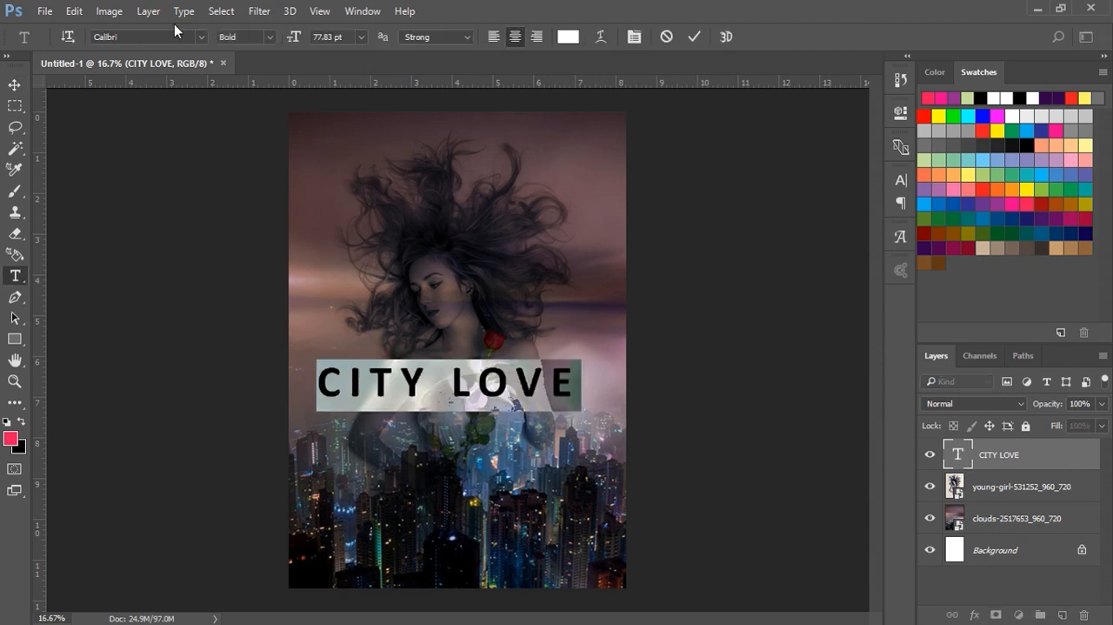
click(200, 36)
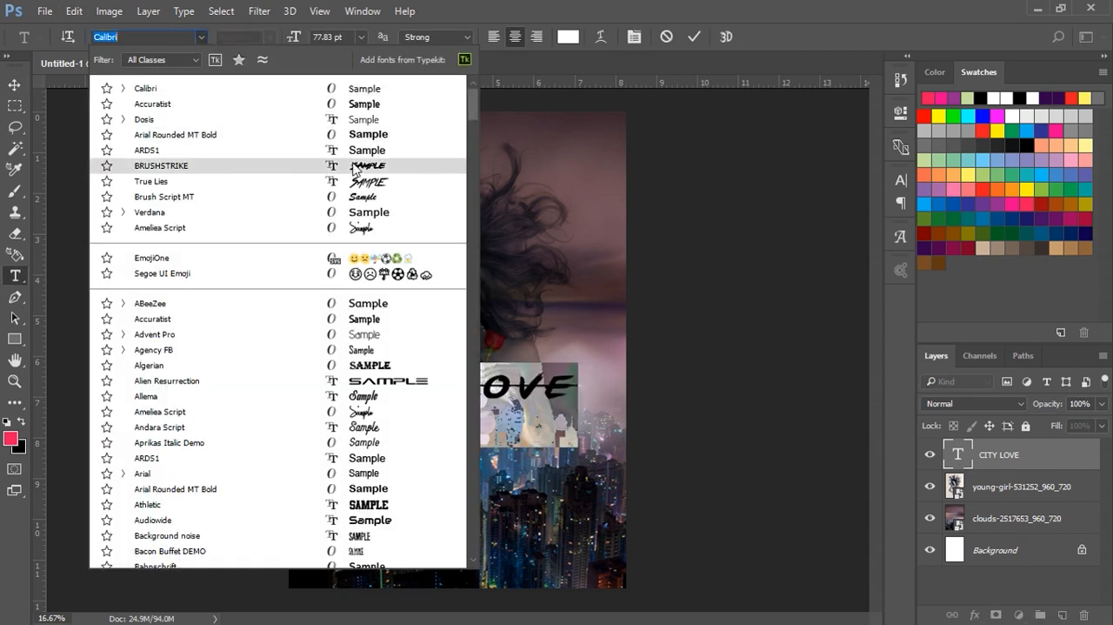
click(353, 165)
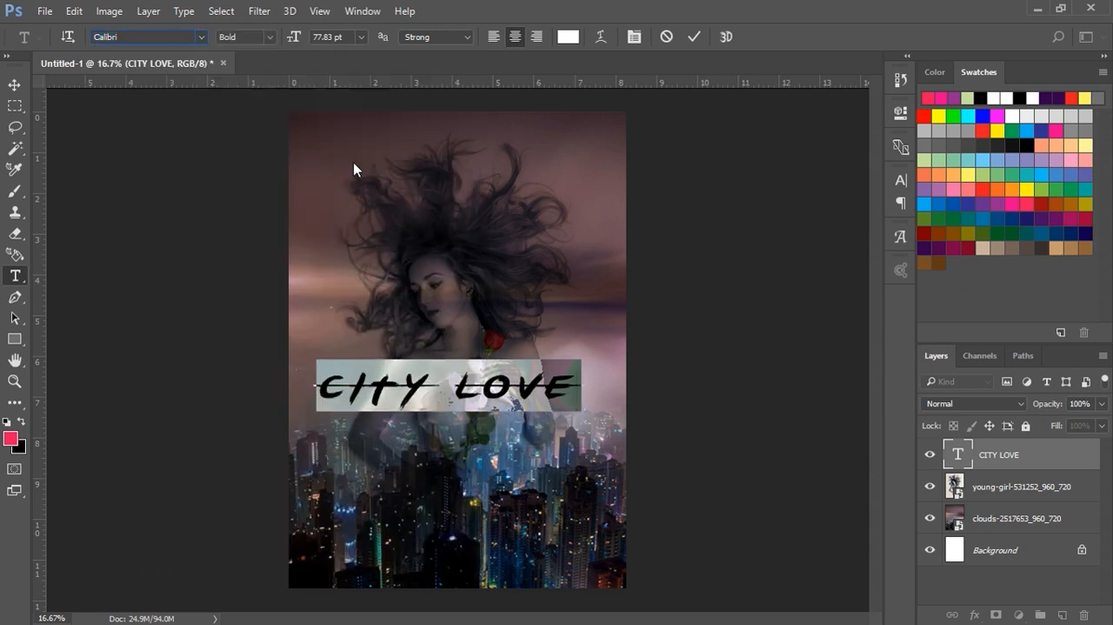
click(693, 37)
Step: Move the CITY LOVE title down to the top of the skyline, near the canvas's left edge, keeping its size at 100%
key(v)
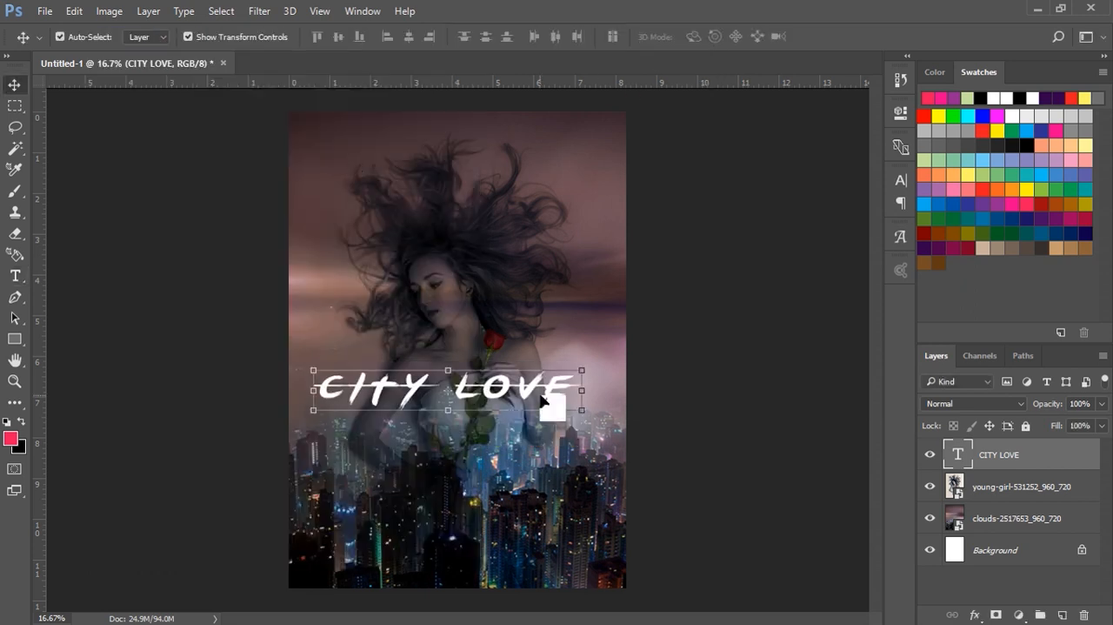
click(670, 381)
drag(547, 396, 619, 455)
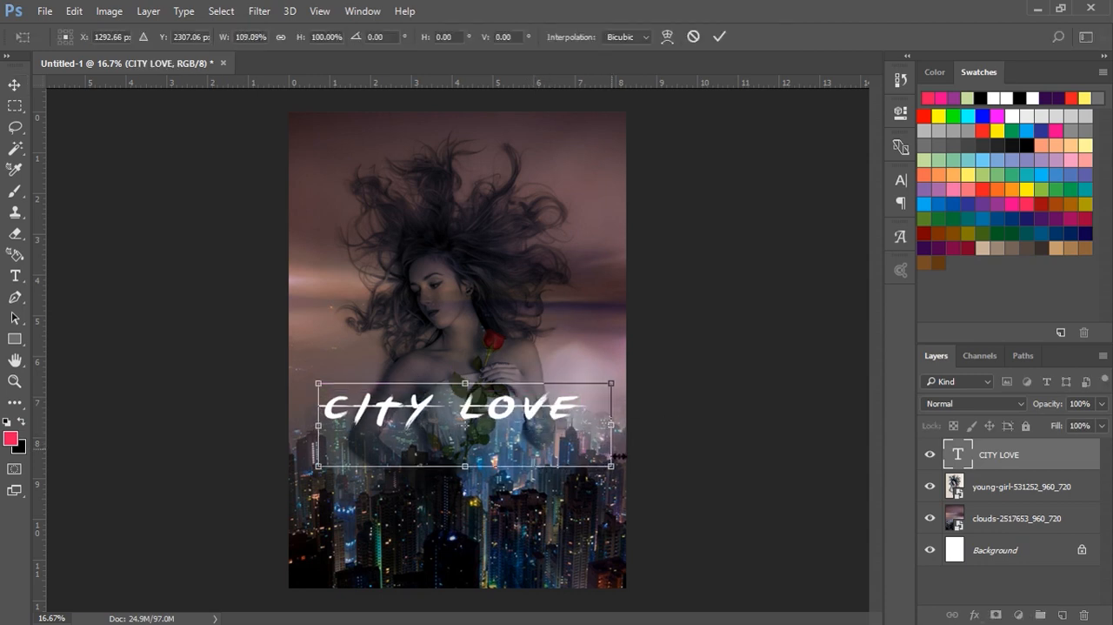
key(ctrl+z)
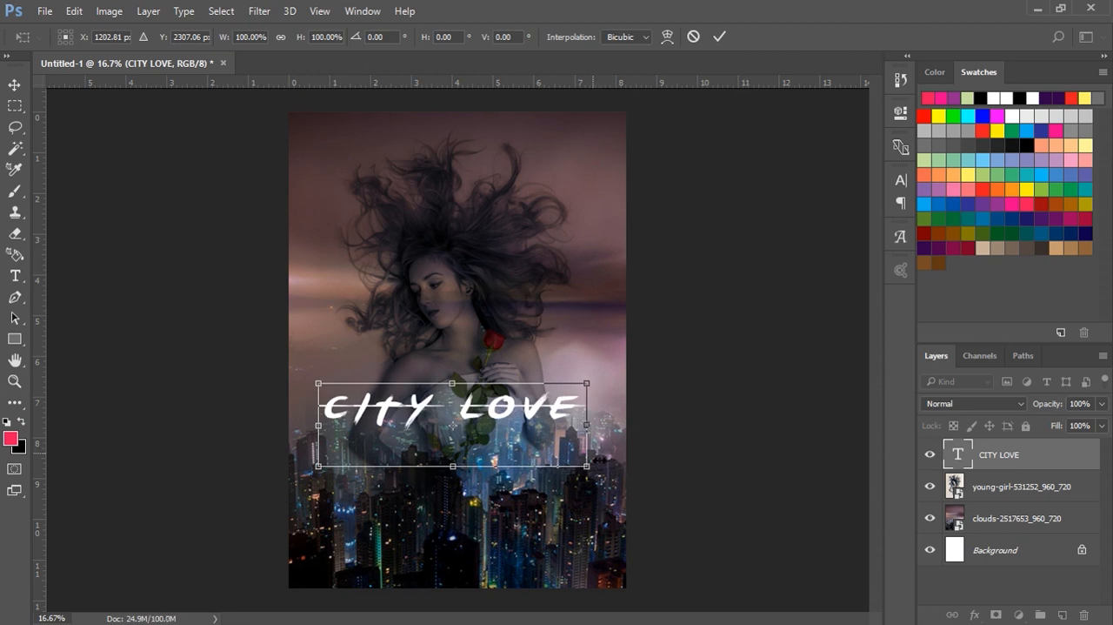
click(716, 38)
drag(324, 440, 302, 446)
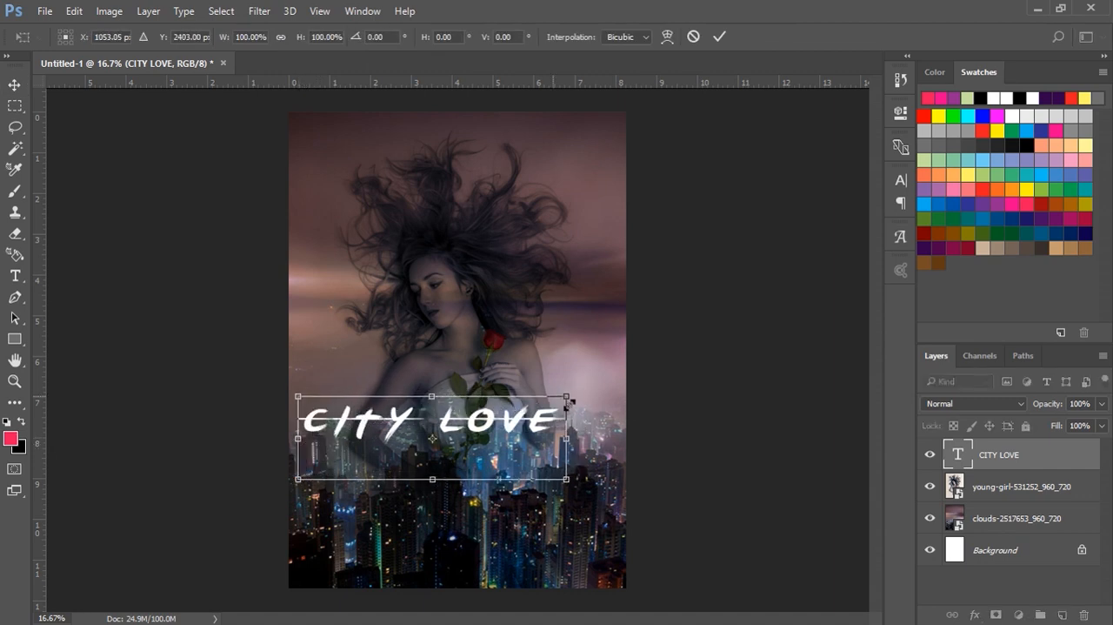
drag(570, 405, 595, 368)
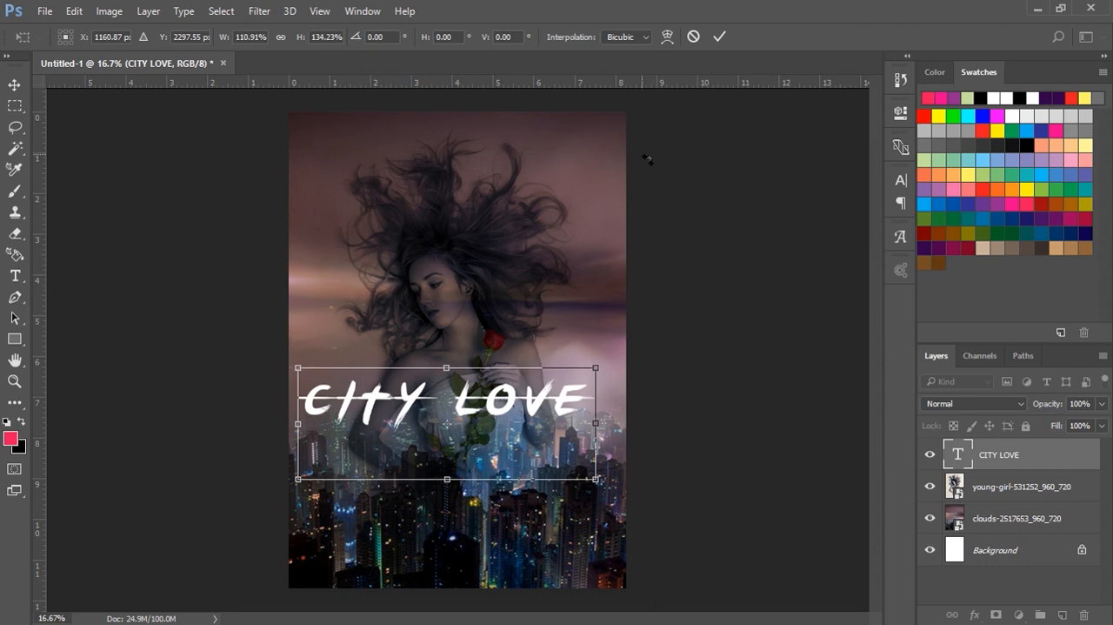
key(ctrl+z)
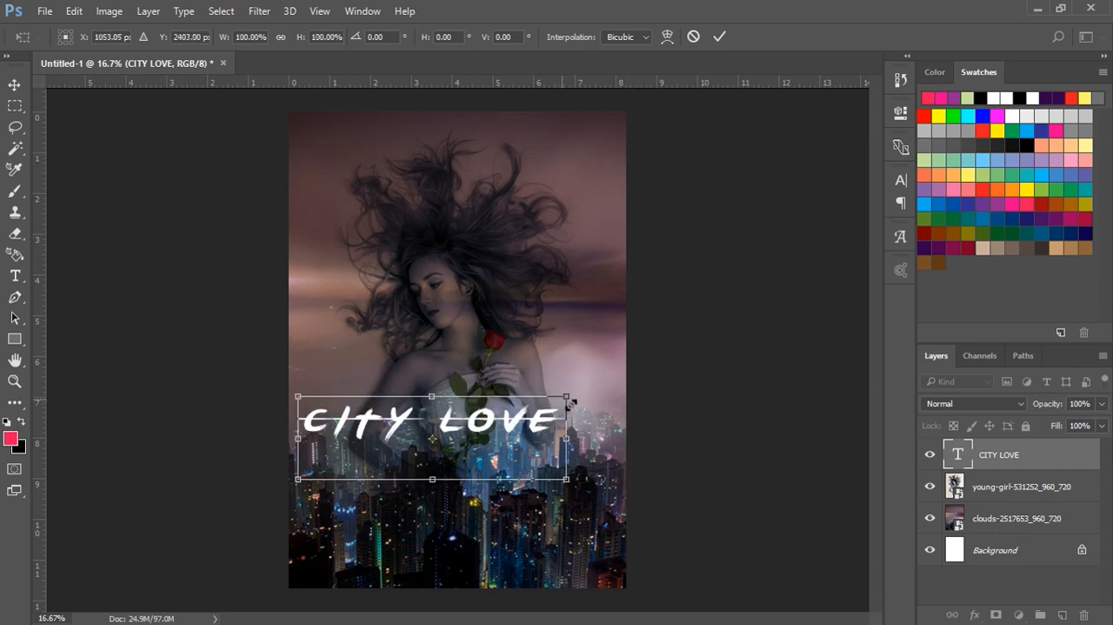
drag(578, 398, 600, 376)
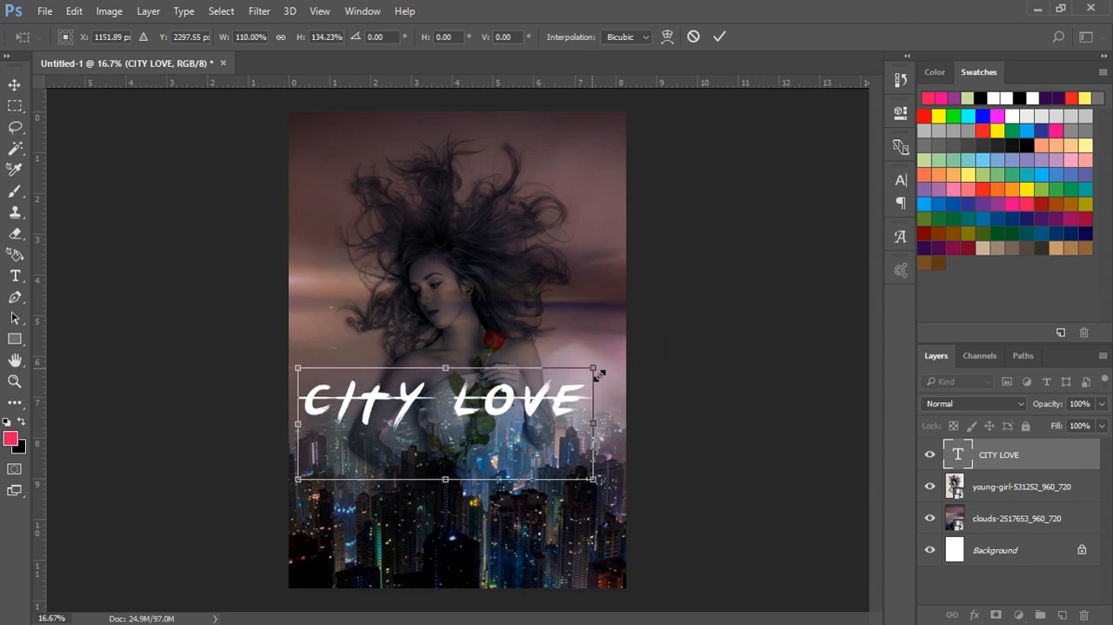
key(ctrl+z)
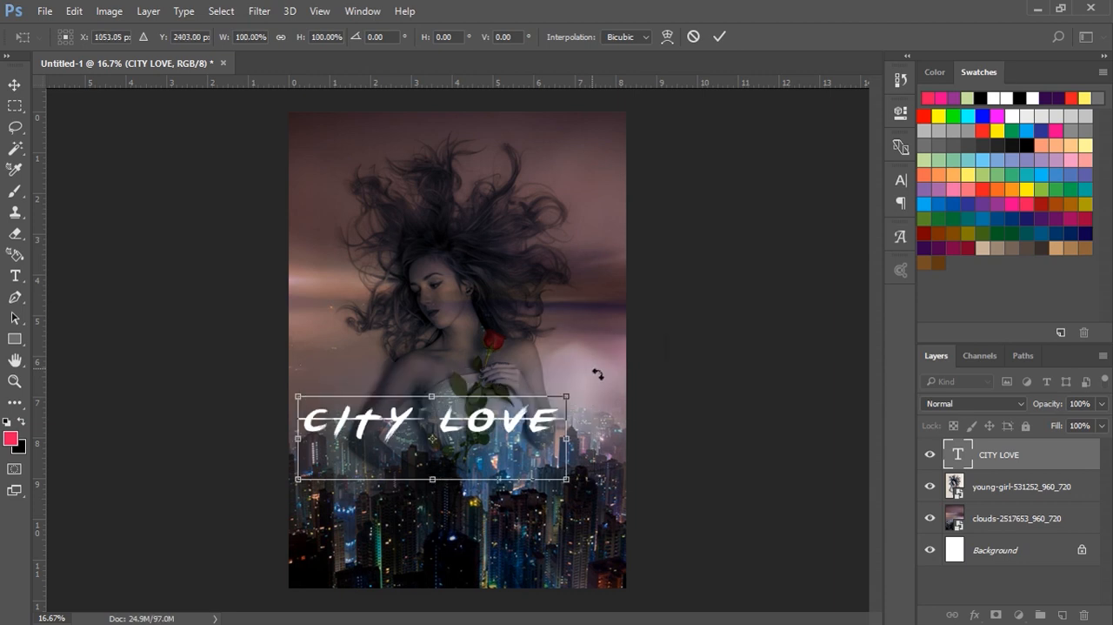
Step: Apply the title's transform and shift the CITY LOVE text right so it sits centered across the poster
click(74, 11)
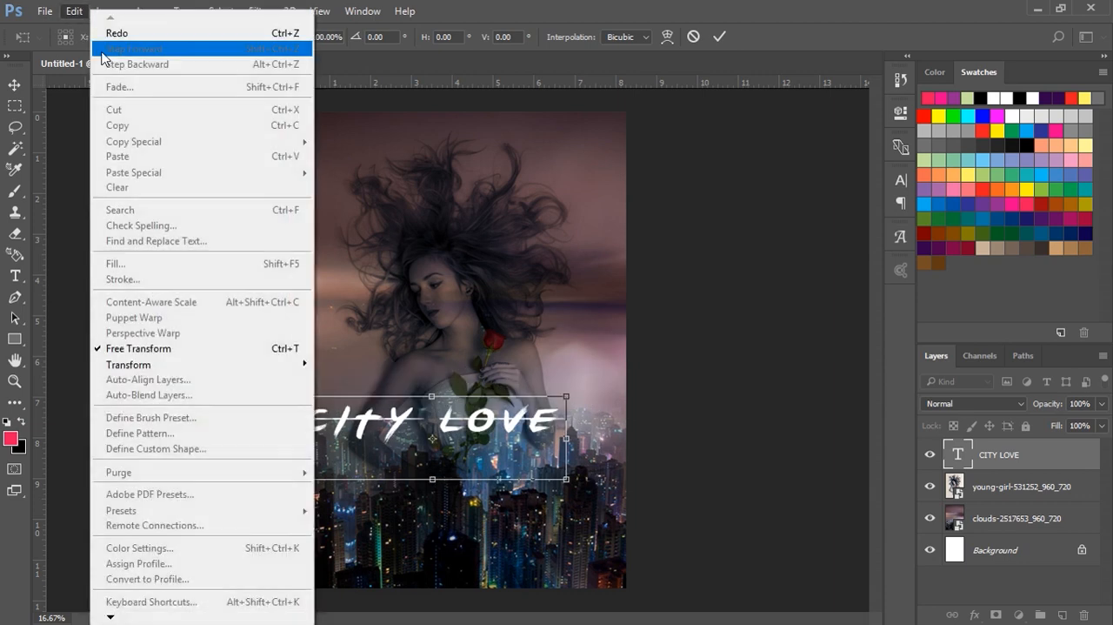
click(714, 37)
click(716, 38)
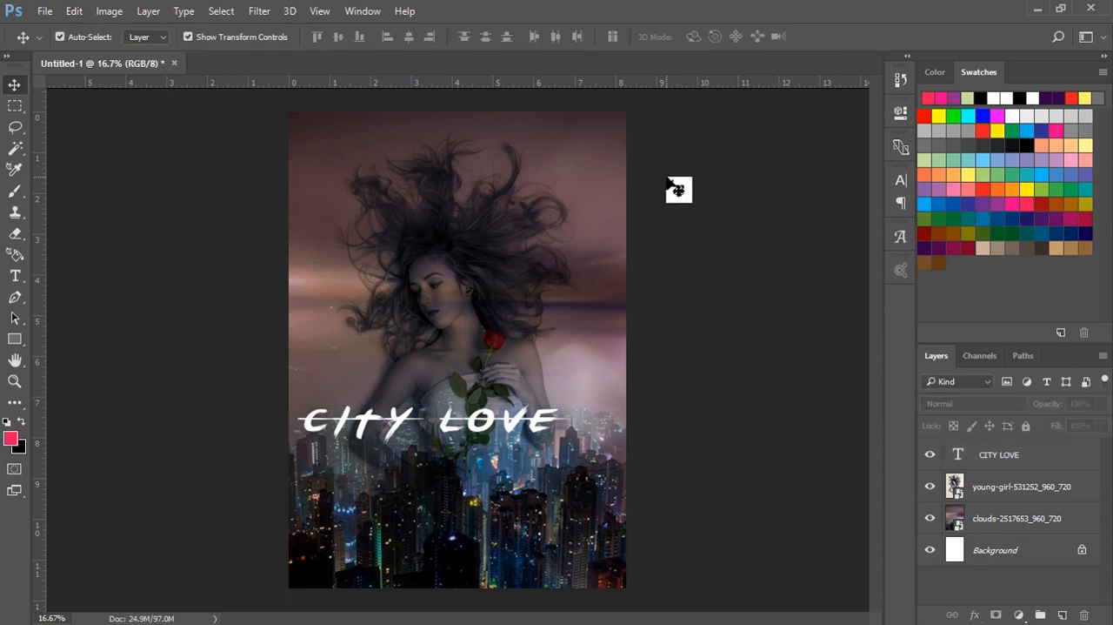
drag(517, 423, 542, 418)
click(758, 278)
click(530, 421)
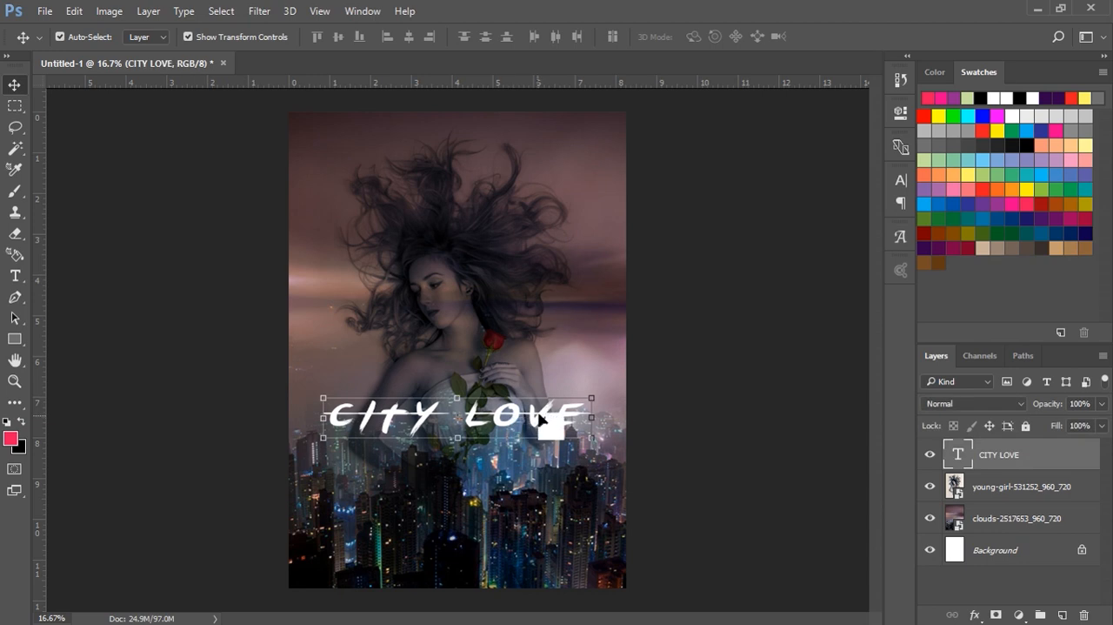
Step: Add five drop shadow effects to the CITY LOVE text layer and apply the layer style
right_click(1000, 460)
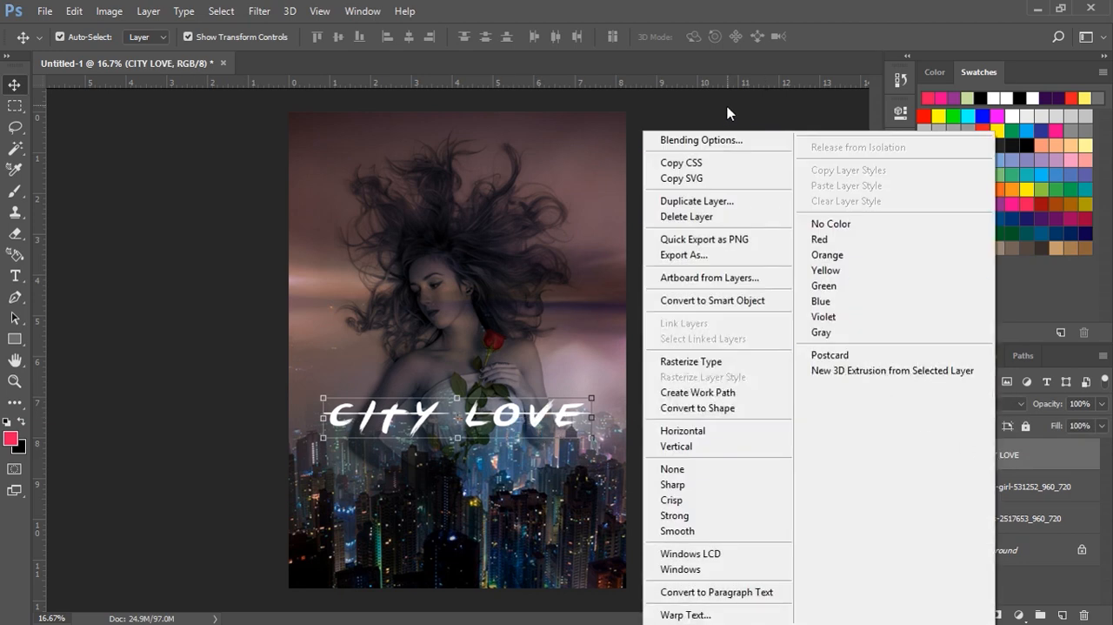
click(701, 140)
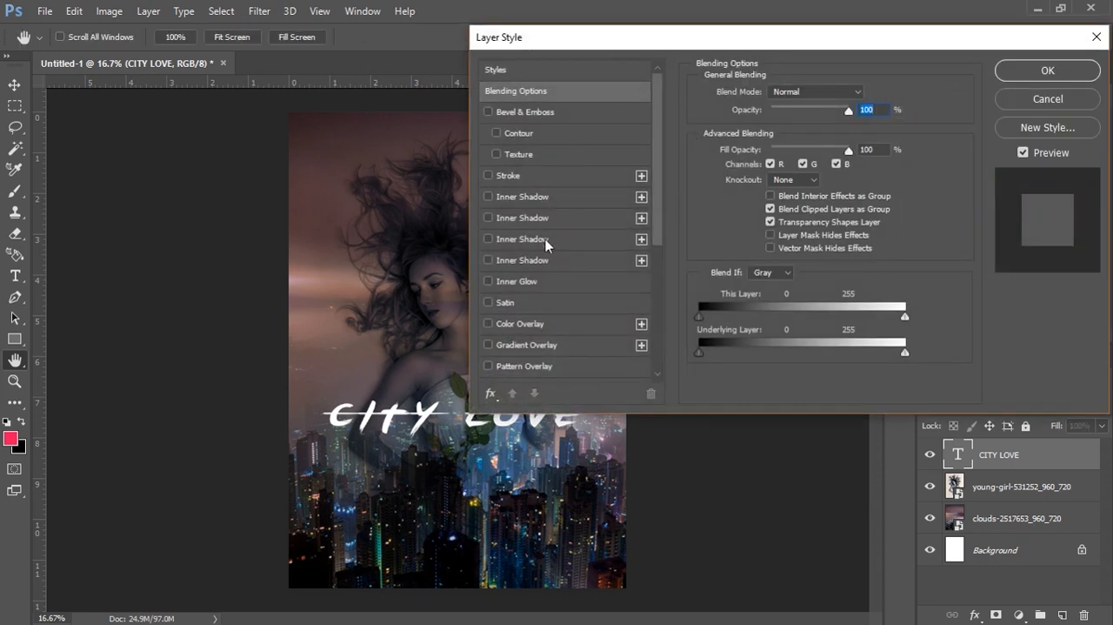
scroll(527, 297, down, 3)
scroll(489, 323, down, 2)
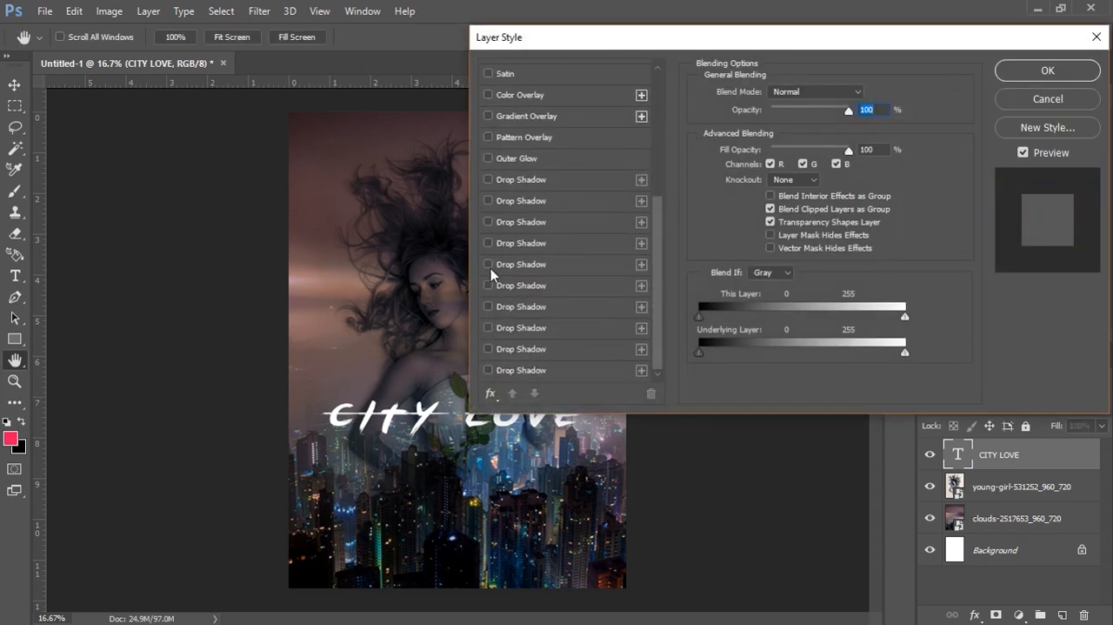
click(488, 265)
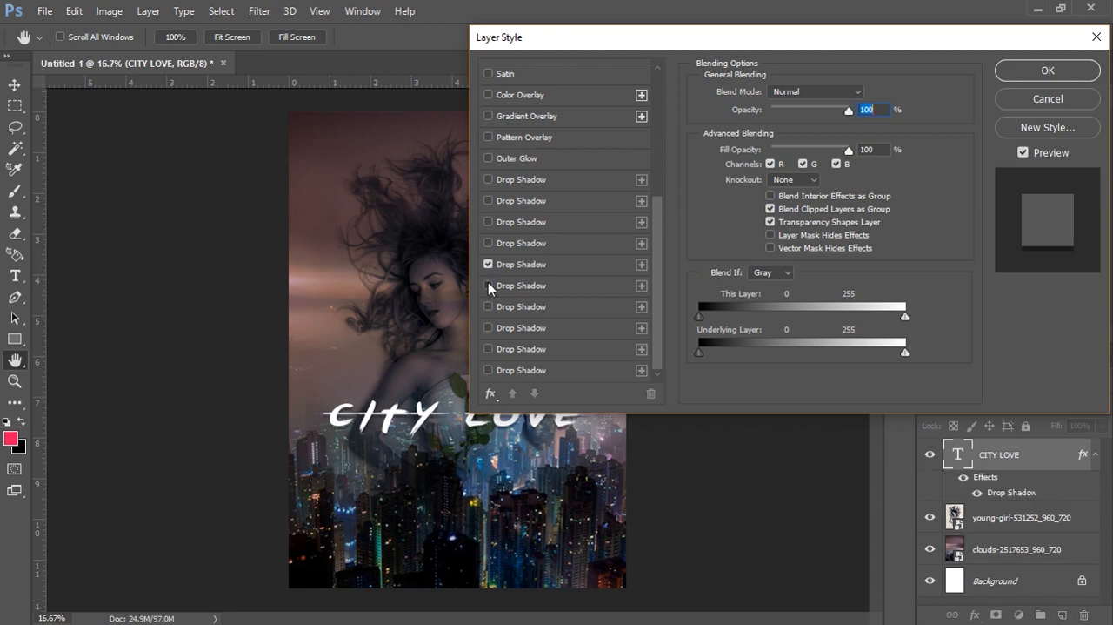
click(489, 287)
click(488, 307)
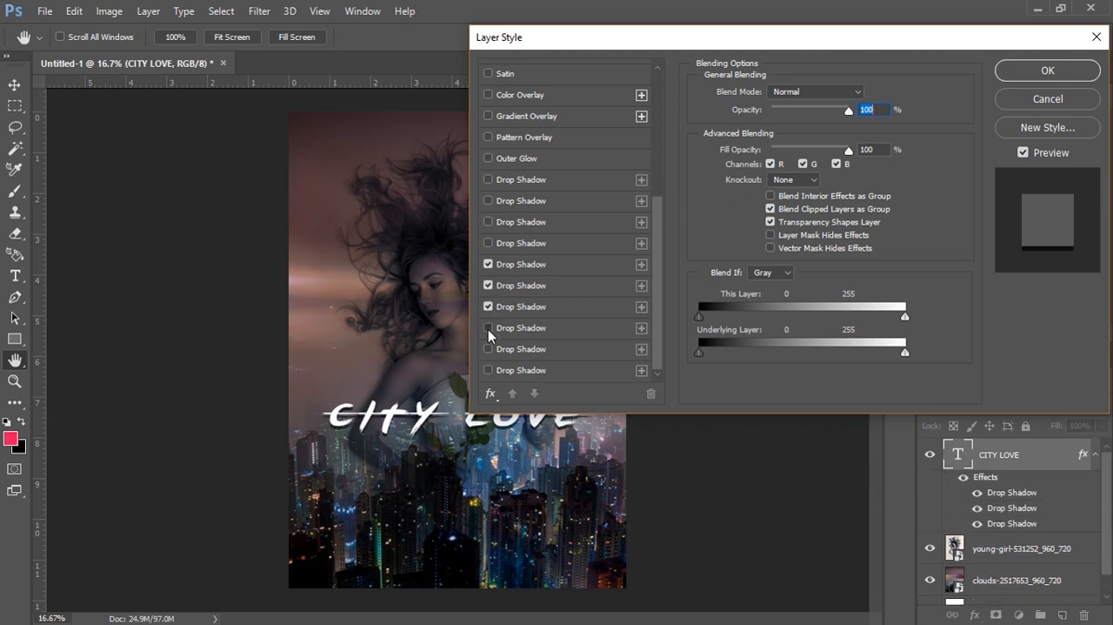
click(488, 328)
click(488, 328)
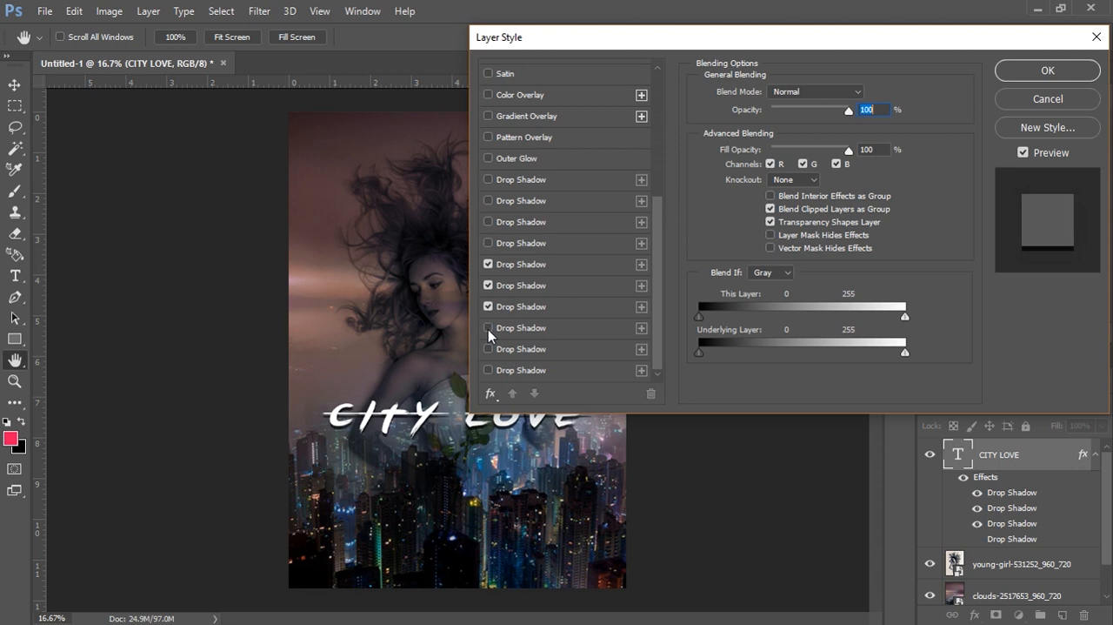
click(488, 349)
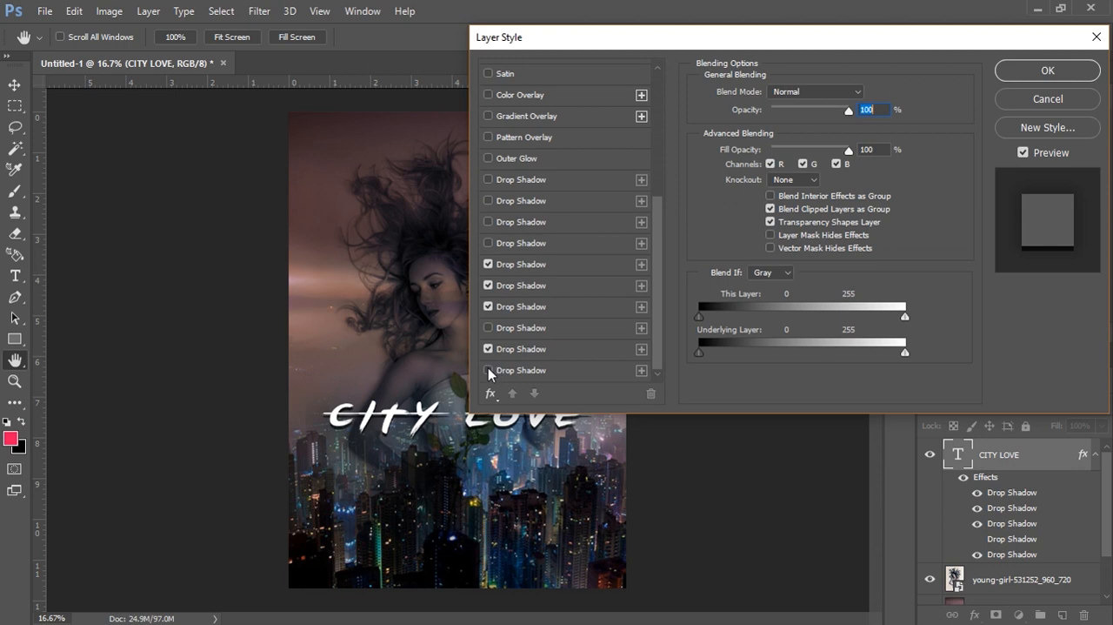
click(488, 371)
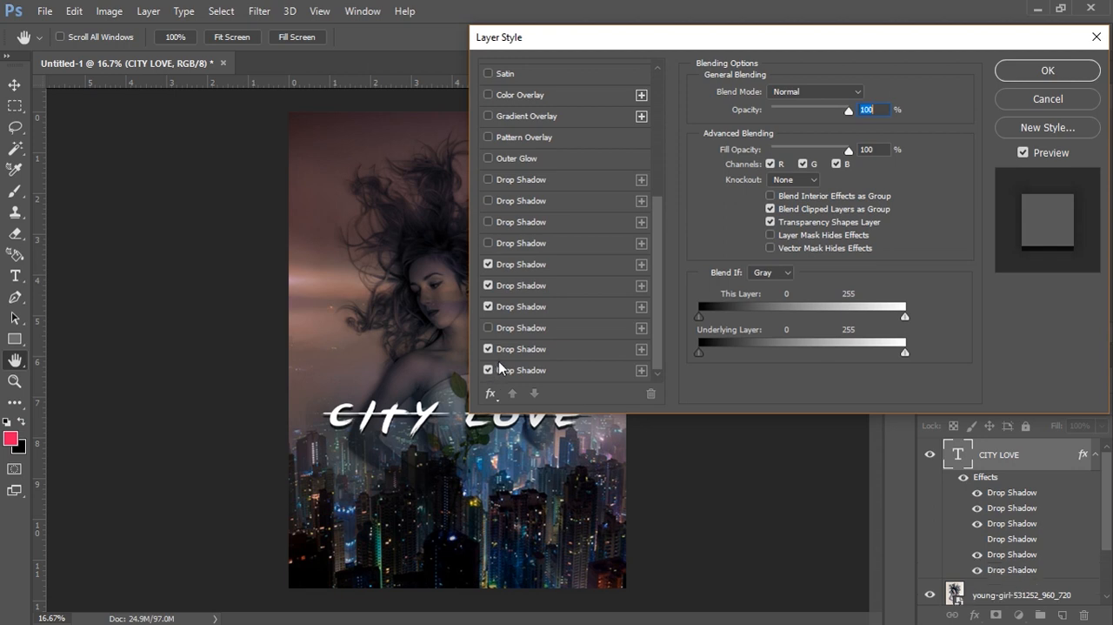
click(1044, 76)
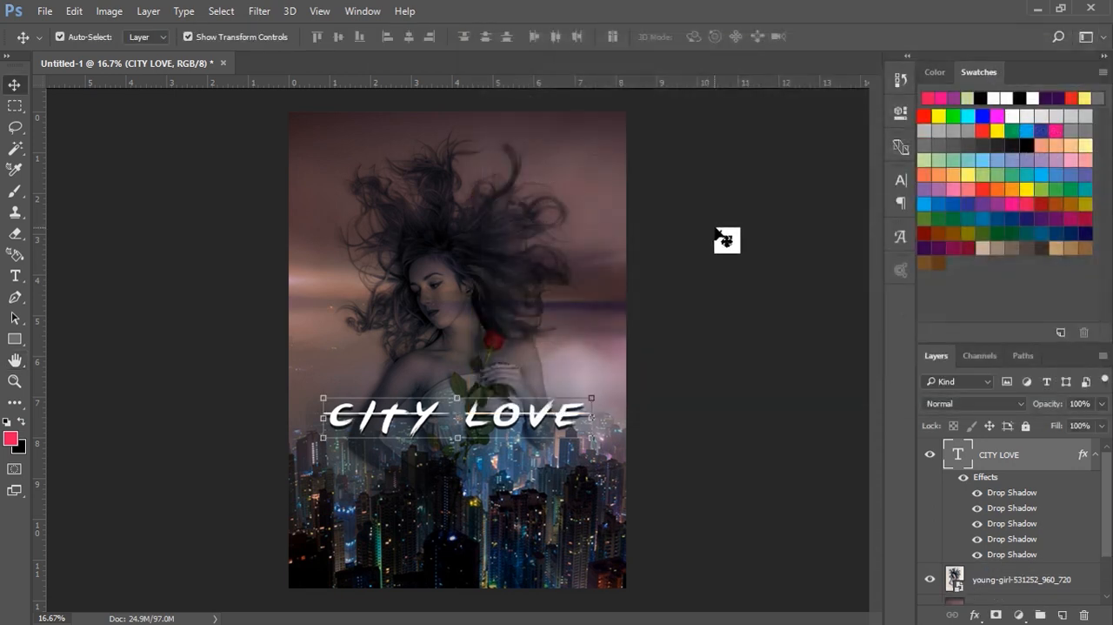
Step: Nudge the CITY LOVE title slightly right and recolor its text pinkish red
drag(515, 426, 521, 425)
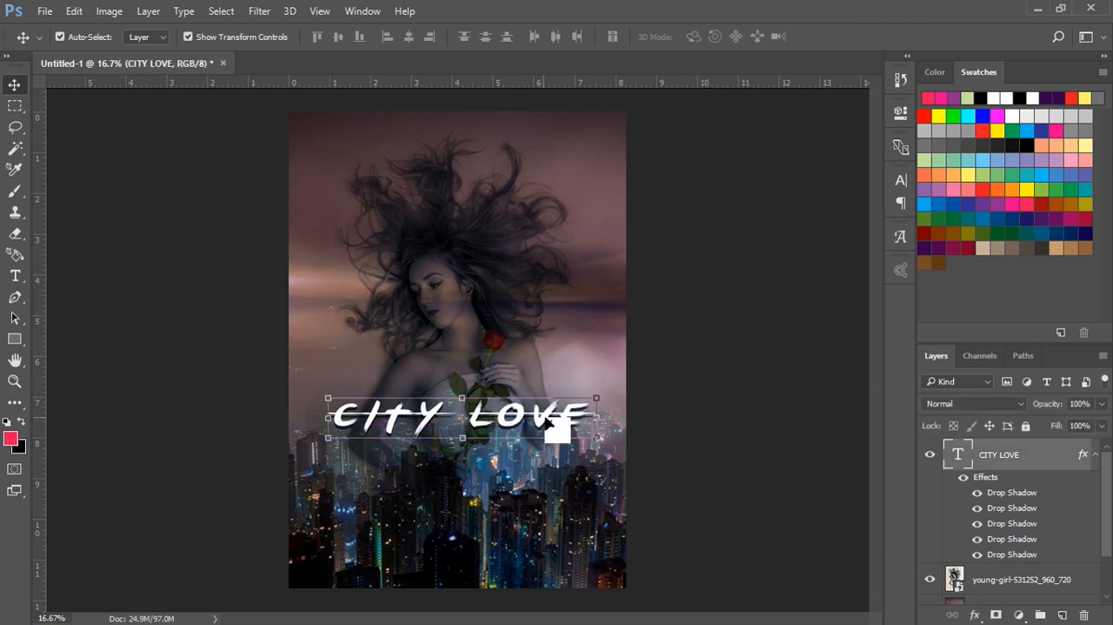
double_click(960, 454)
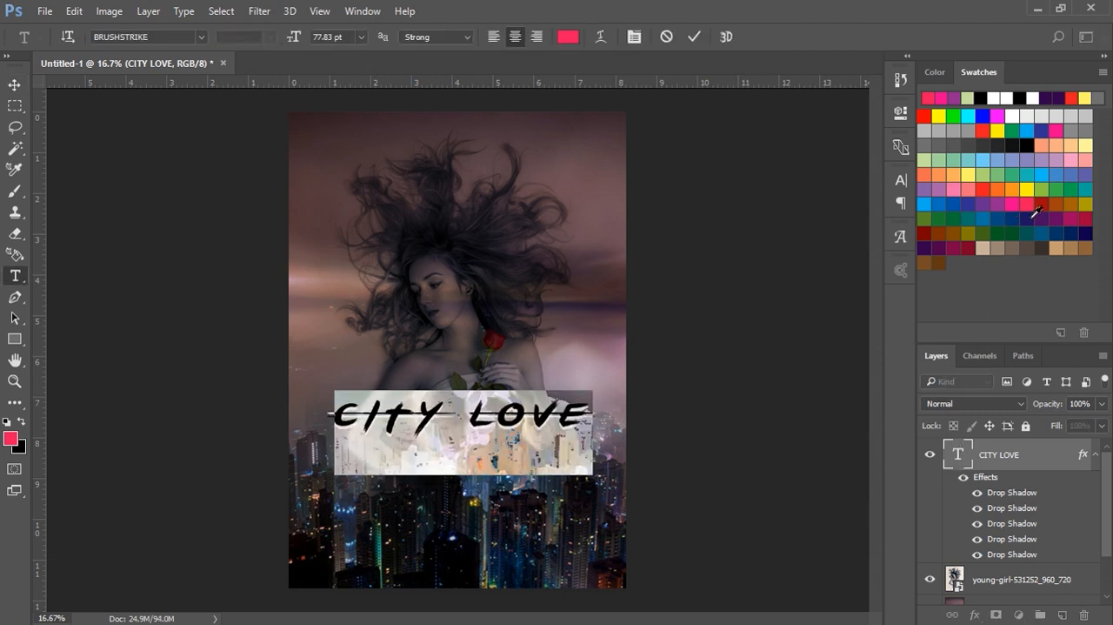
click(1035, 214)
click(694, 37)
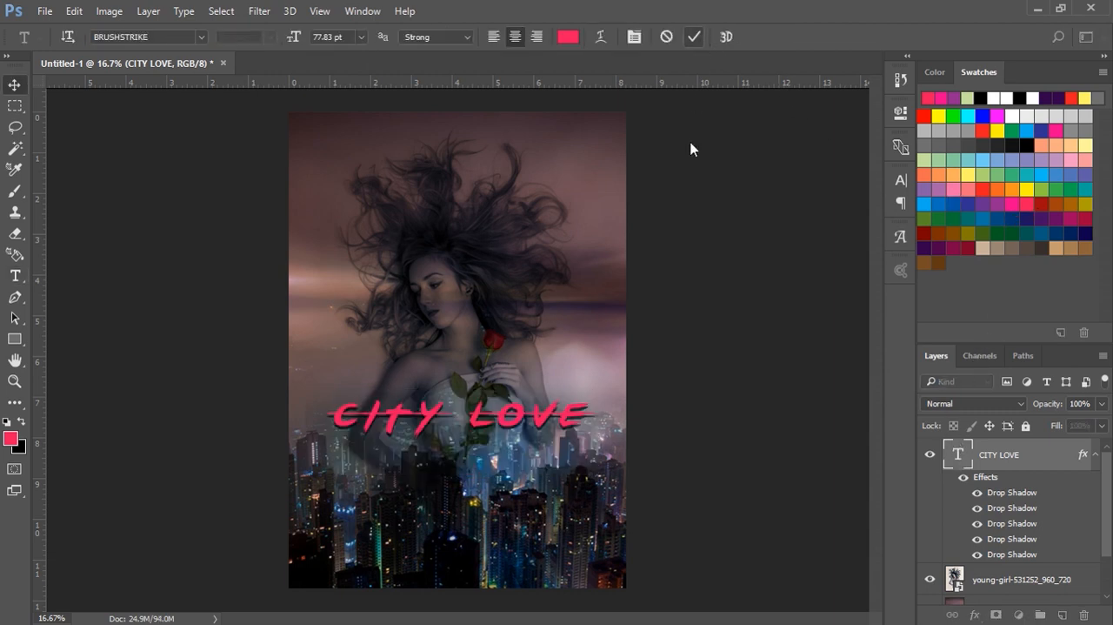
ctrl+click(721, 273)
Step: Add a small two-line text with the first credited person's name near the poster's upper-left corner at 15.98 pt
click(334, 186)
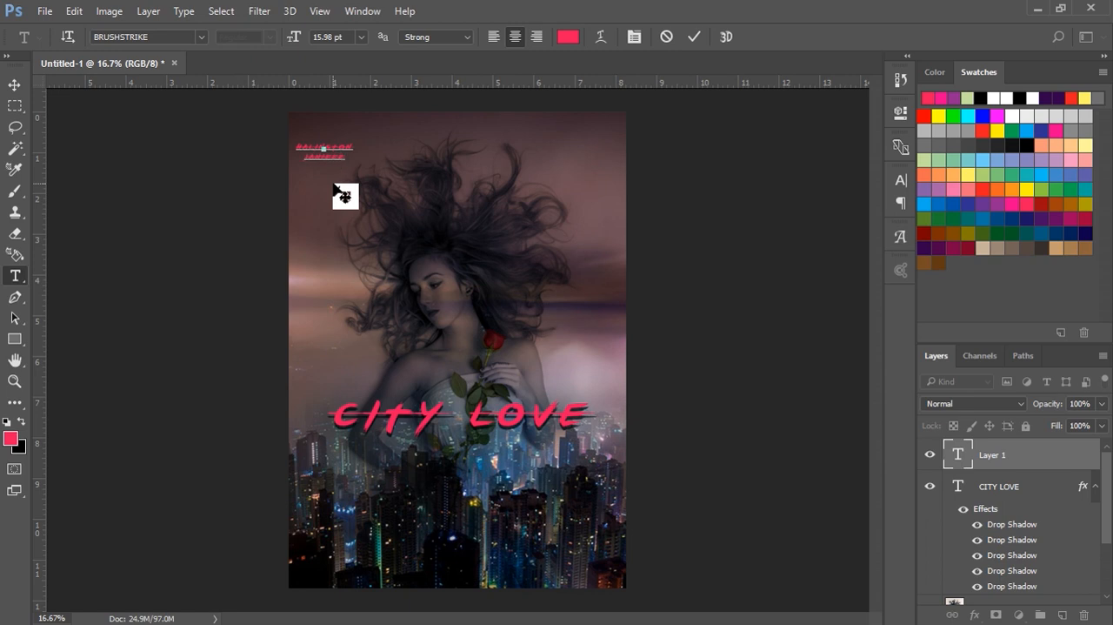
click(694, 37)
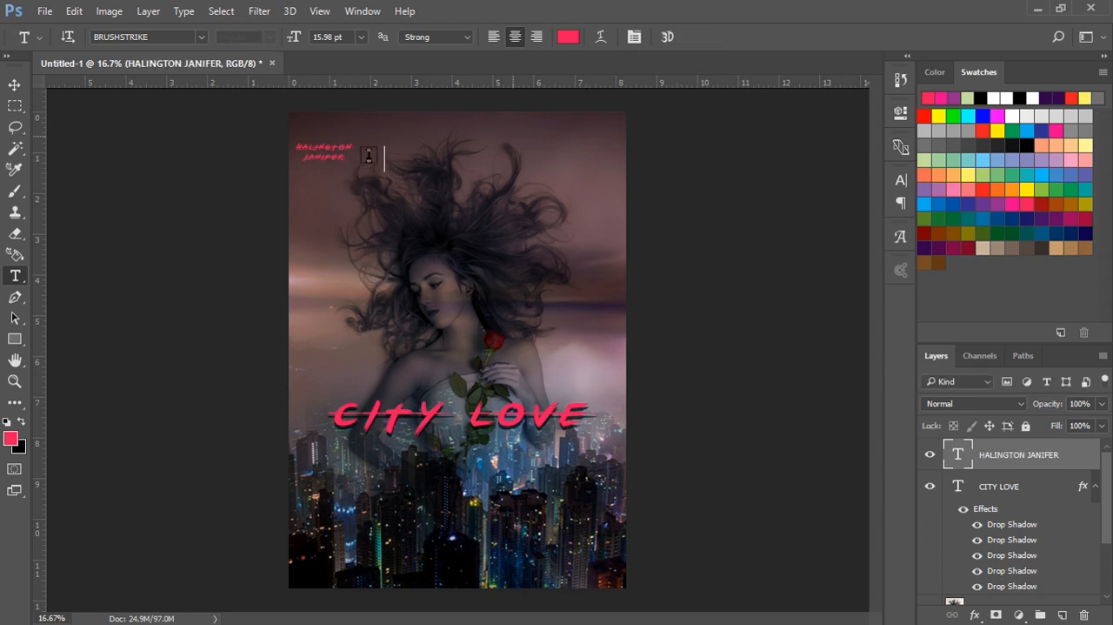
click(17, 89)
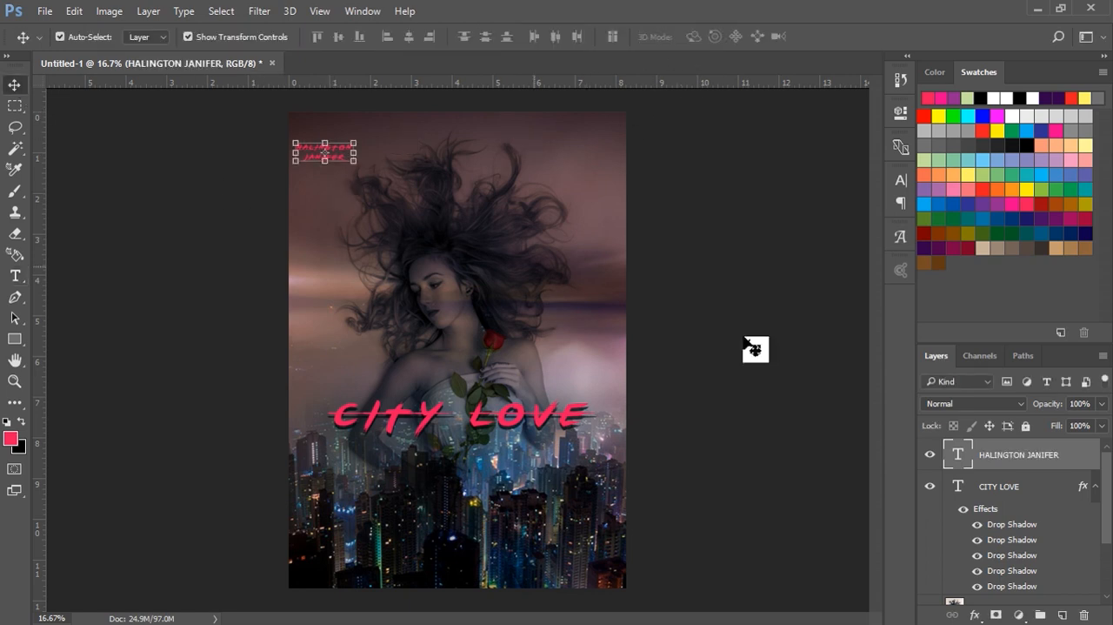
Step: Change the font of the credited name text to Calibri and shift it slightly right from the poster's edge
double_click(959, 454)
click(201, 37)
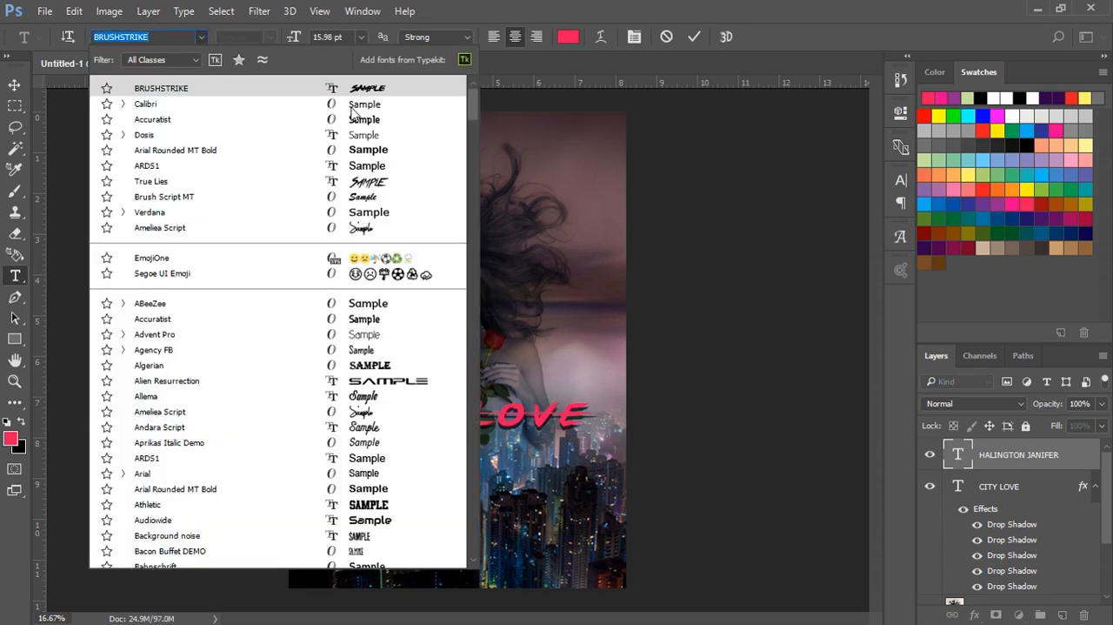
click(352, 106)
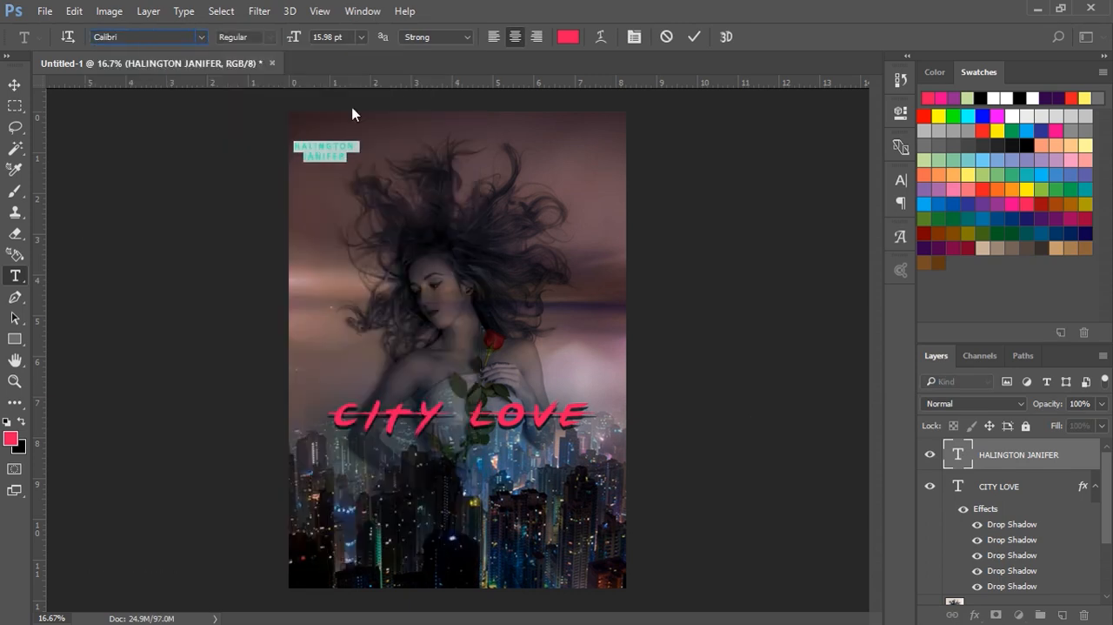
click(694, 36)
key(v)
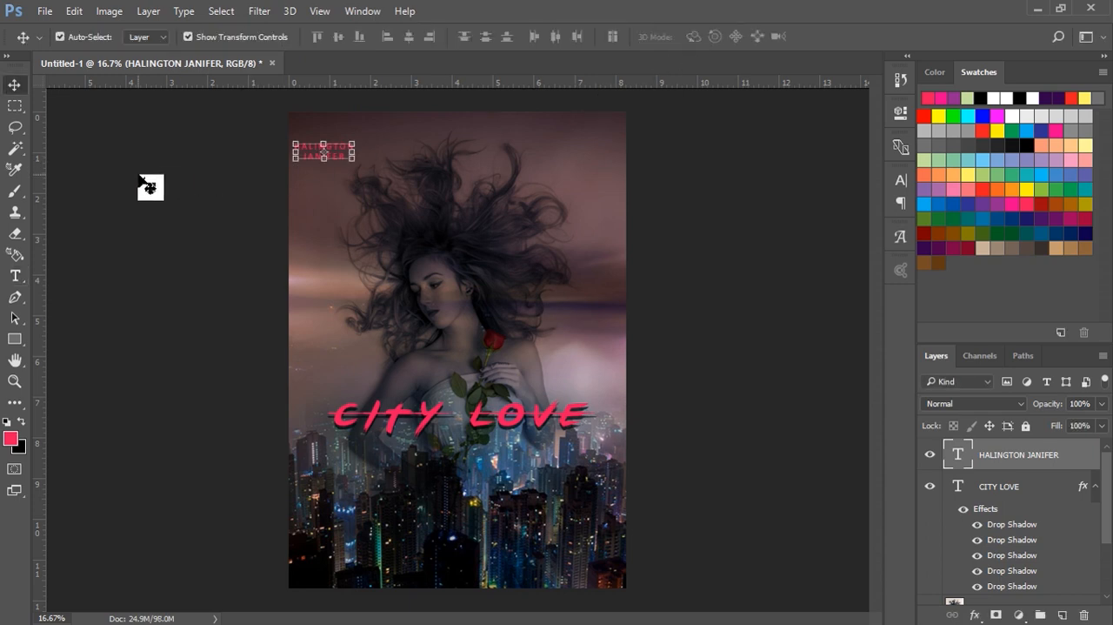
click(149, 182)
drag(330, 161, 347, 160)
click(716, 194)
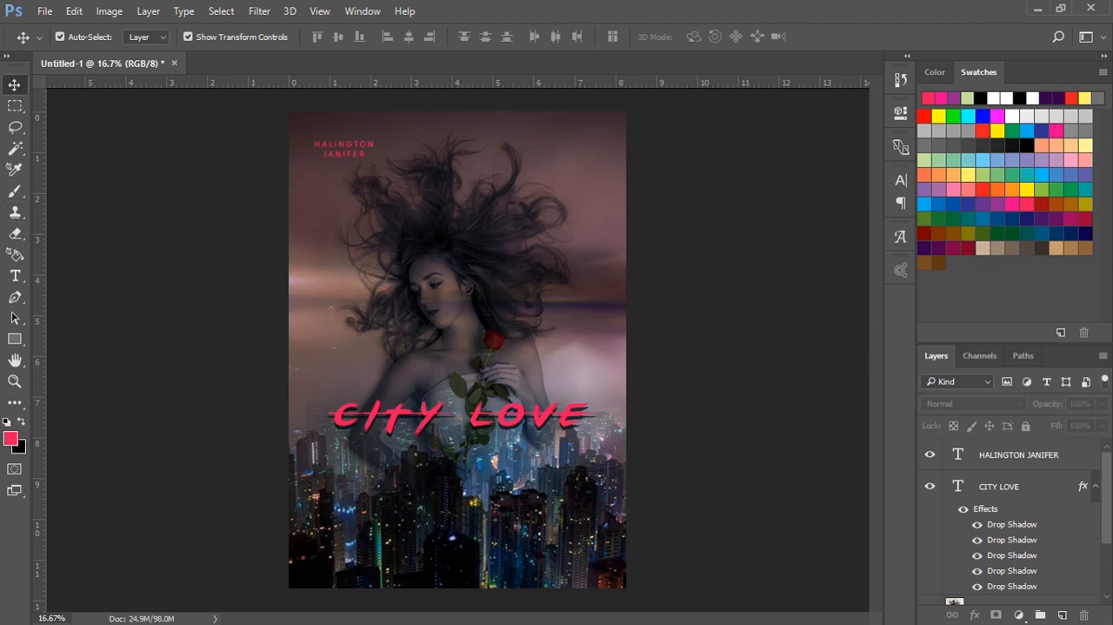
Step: Add the second credited person's name on two lines over the top of the woman's hair in Calibri Regular, 15.98 pt
click(16, 276)
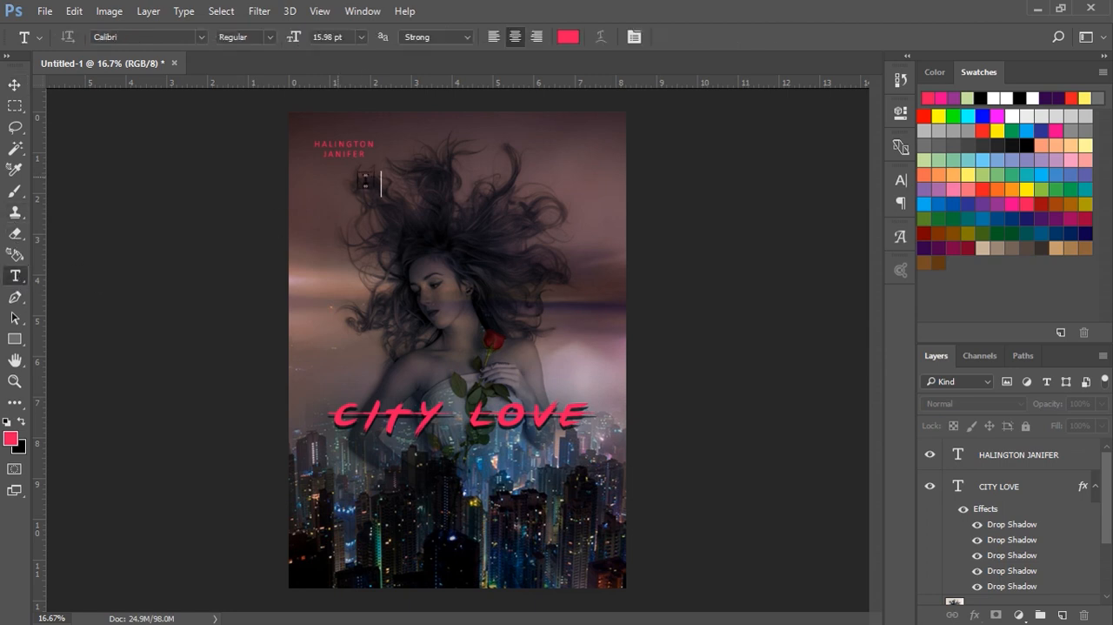
click(414, 161)
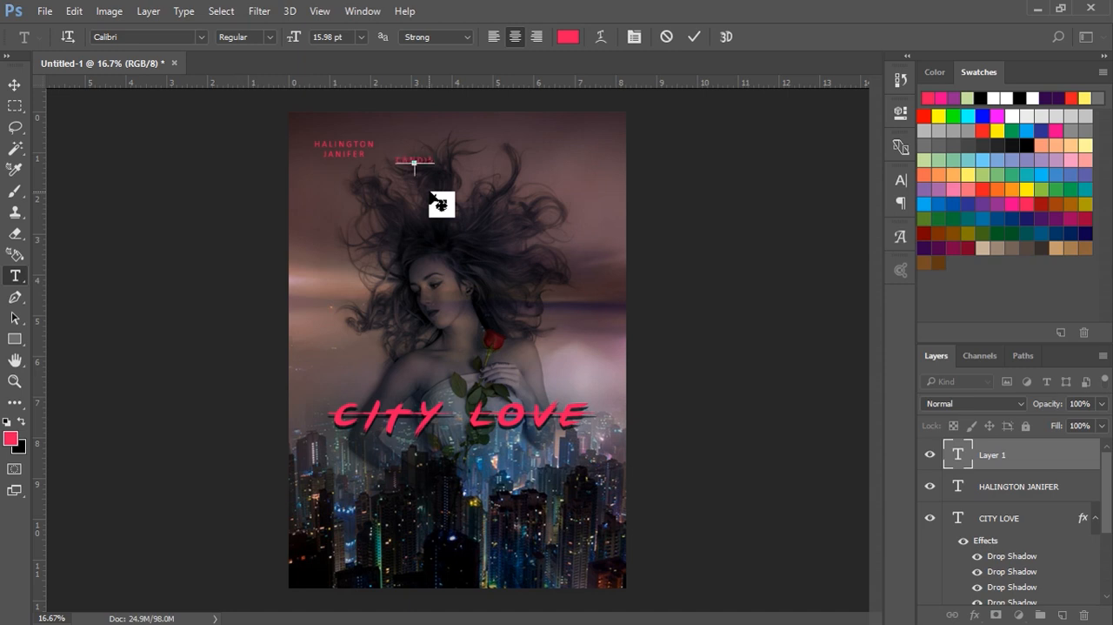
text(OUNG)
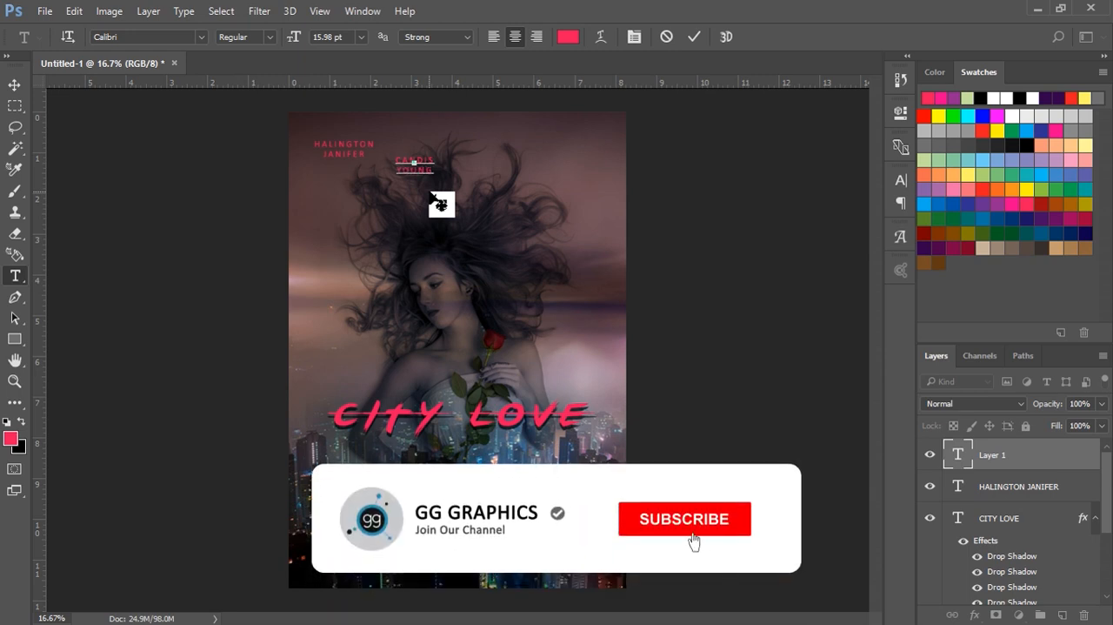
click(694, 36)
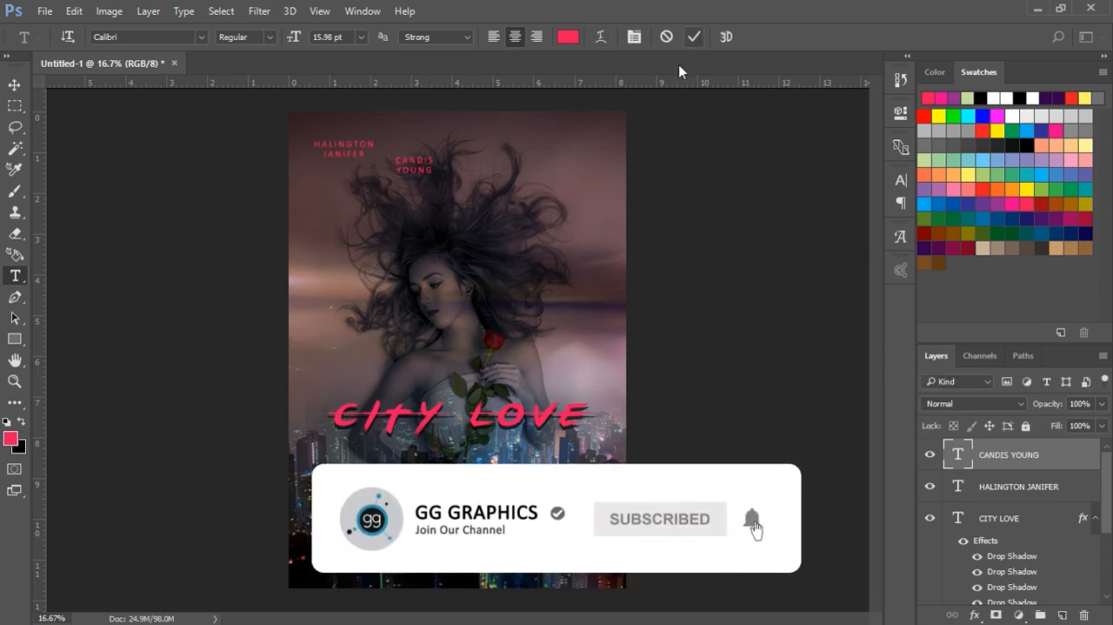
key(v)
Step: Lock the young-girl-531252_960_720 and clouds-2517653_960_720 image layers
click(511, 176)
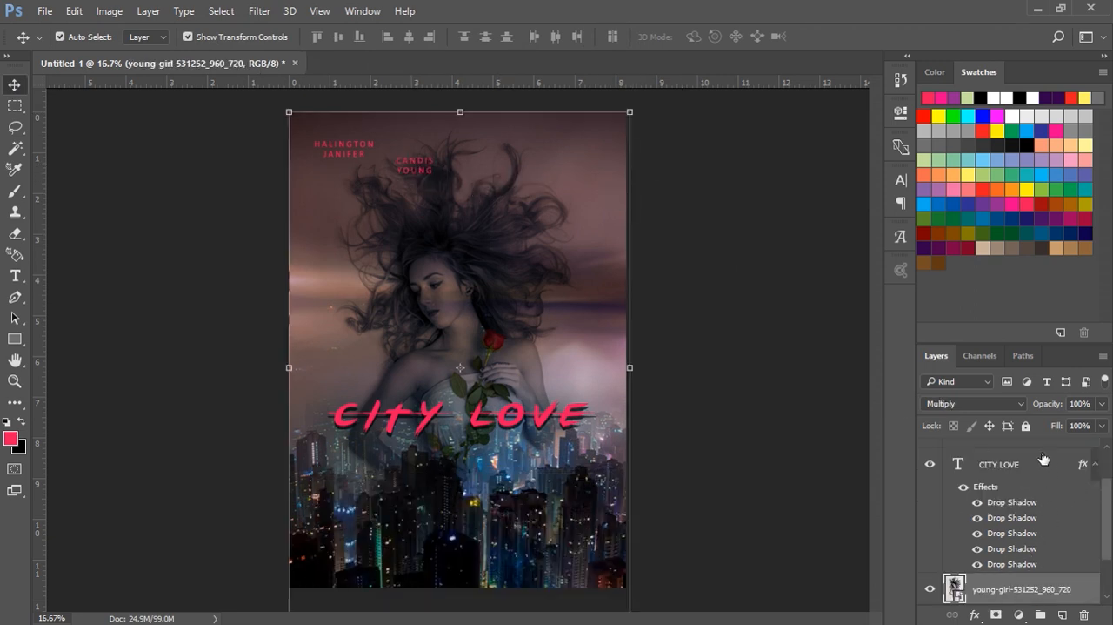
click(1025, 426)
drag(1107, 534, 1107, 570)
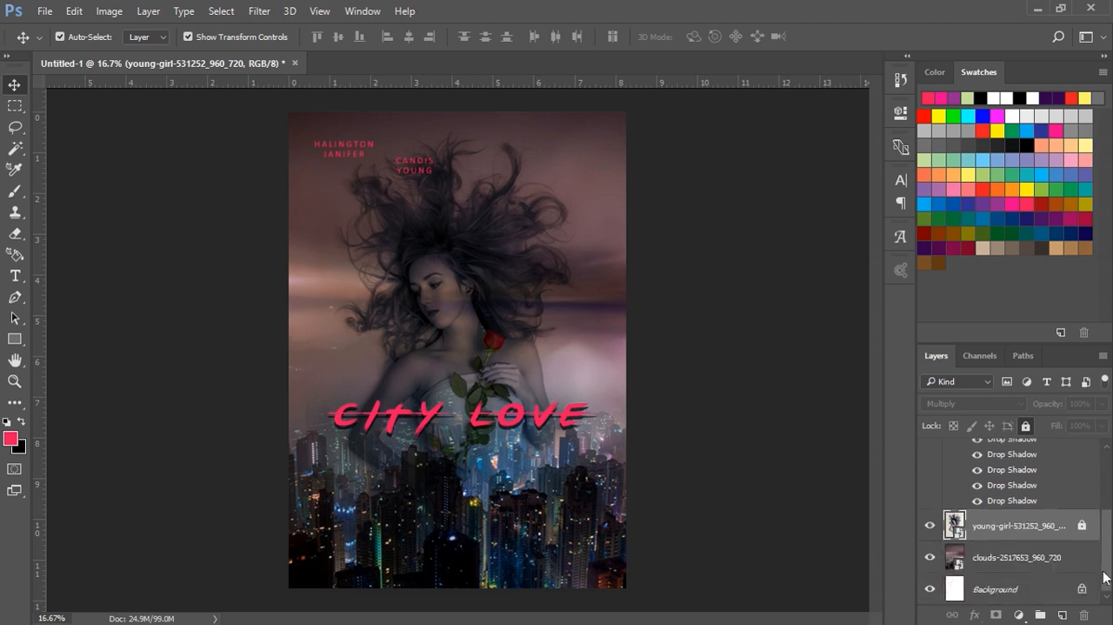
click(1024, 568)
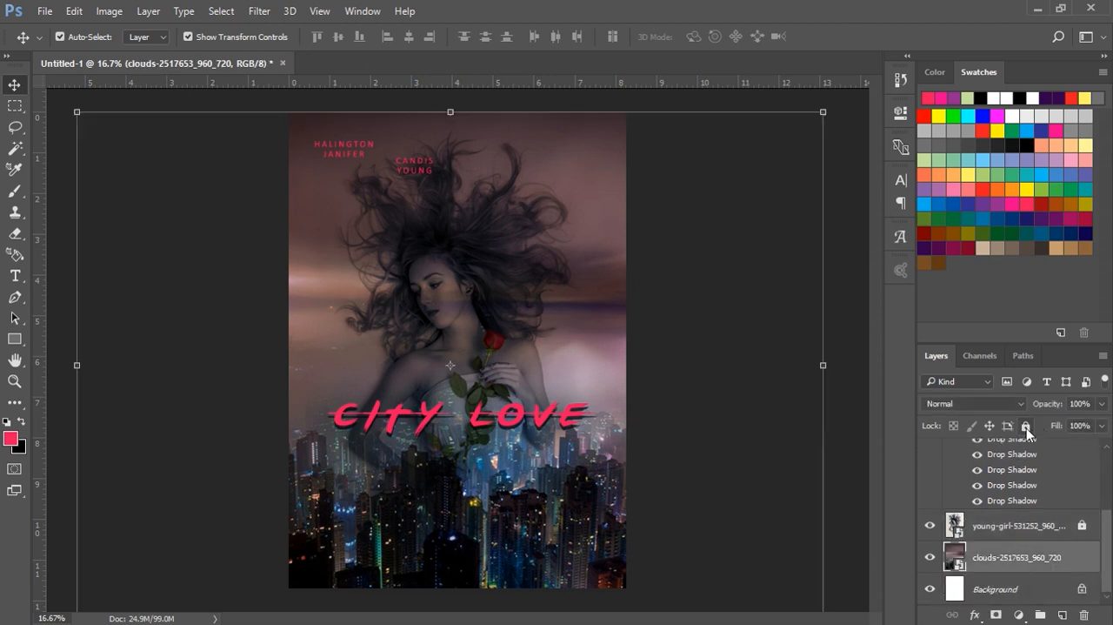
click(1027, 431)
click(724, 338)
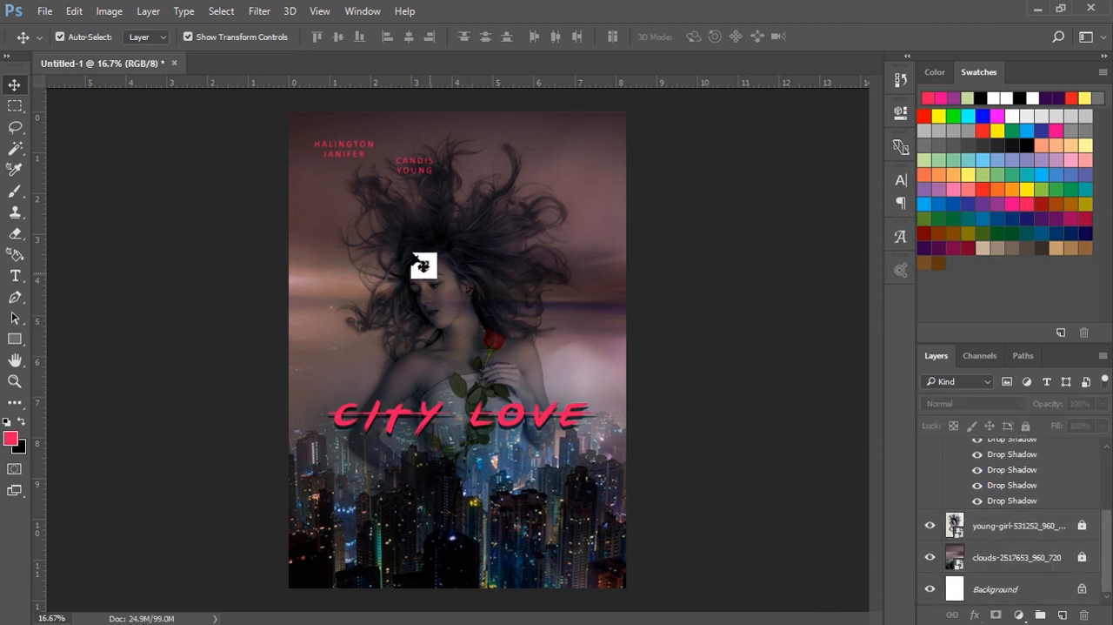
Step: Add the third credited person's name as two-line Calibri text beside the woman's hair, level with her forehead
click(15, 276)
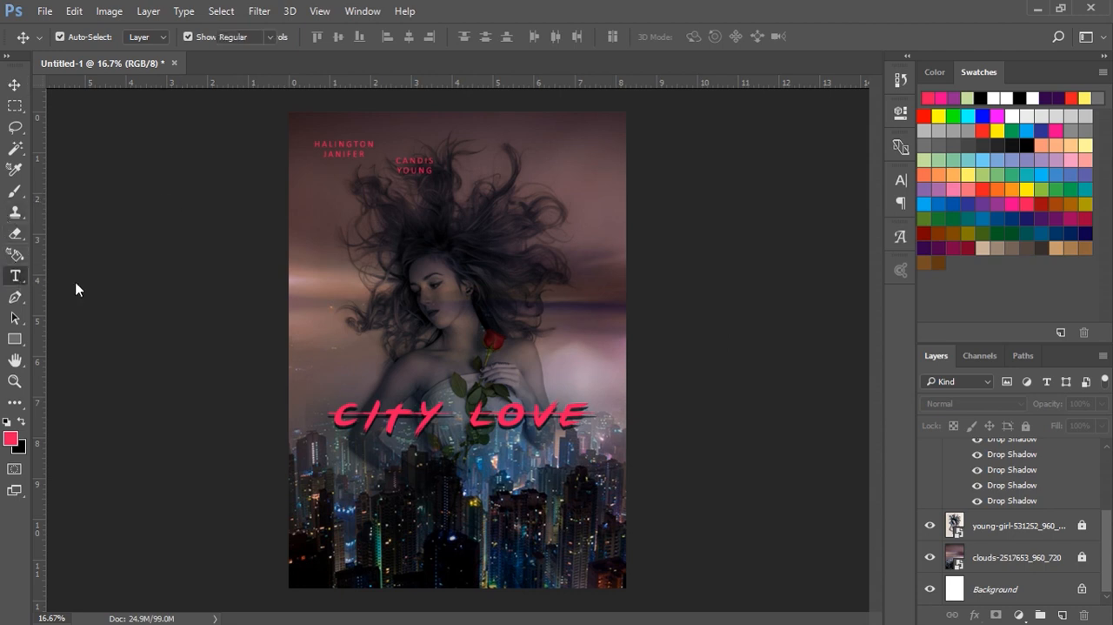
click(365, 282)
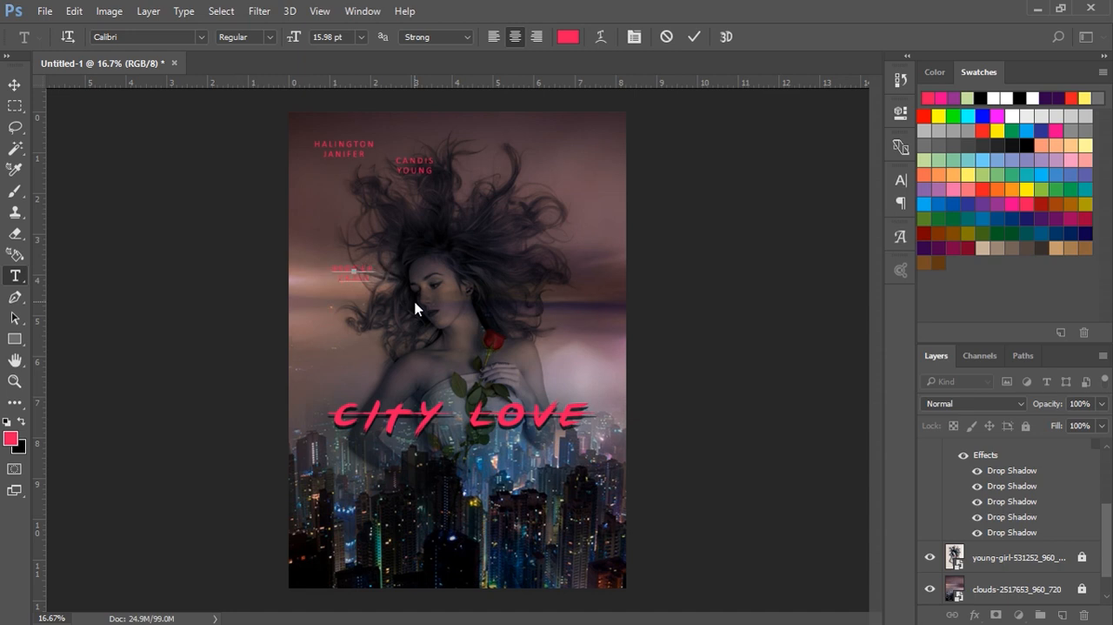
click(694, 39)
click(14, 84)
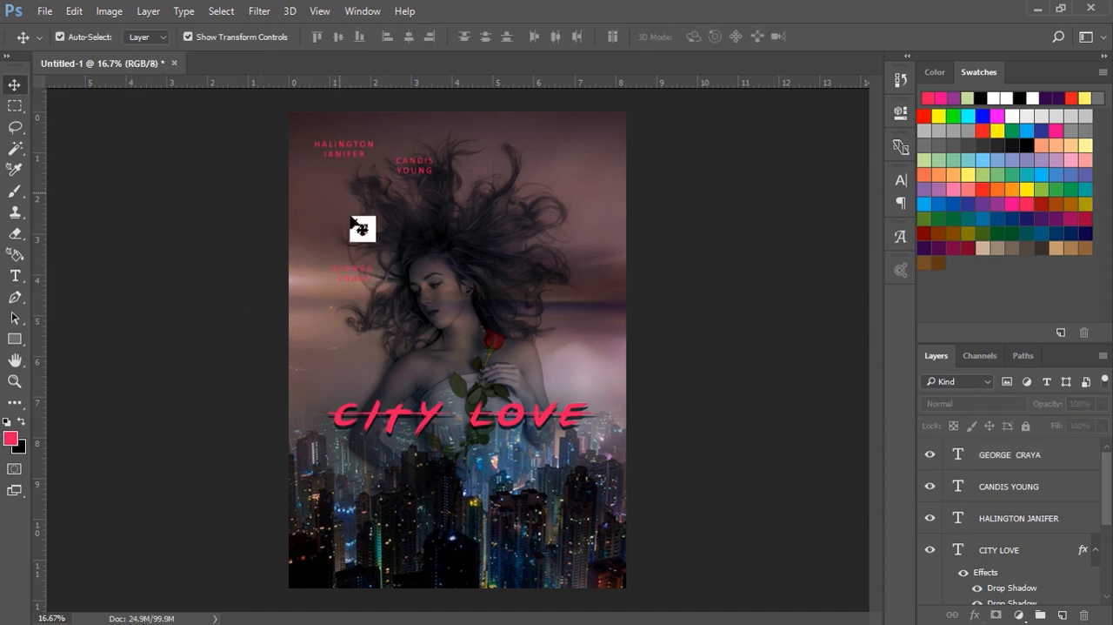
Step: Move the third name to the poster's upper-right area and shift the second name up and right into the same row
drag(368, 288, 581, 165)
click(414, 165)
drag(414, 160, 420, 154)
Step: Align the vertical centers of the three name texts at the top of the poster
drag(278, 140, 608, 172)
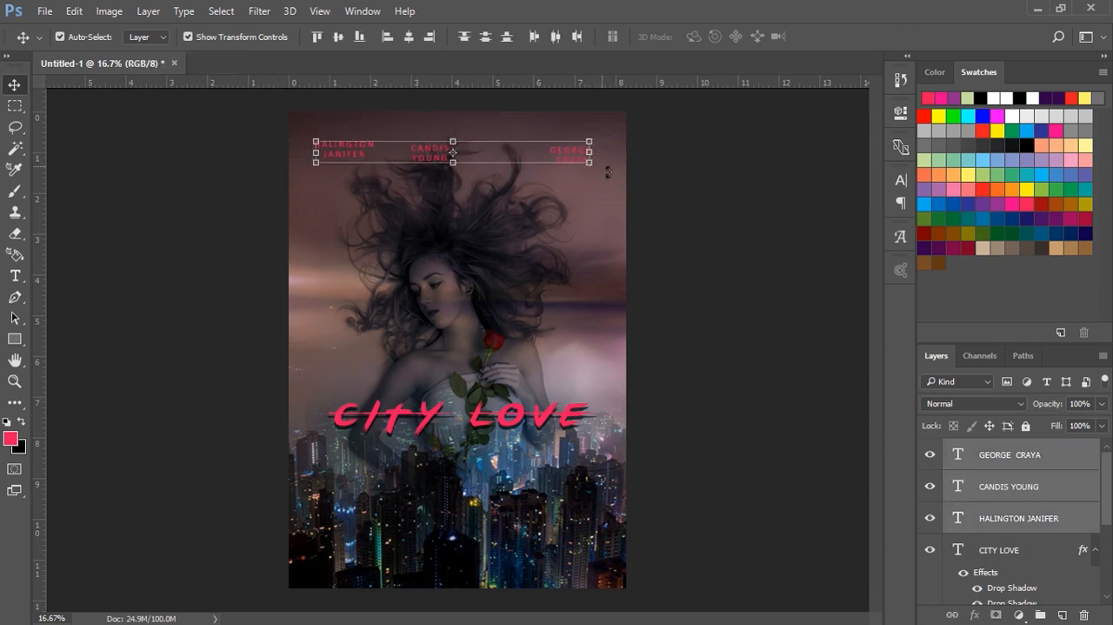
click(339, 36)
click(748, 219)
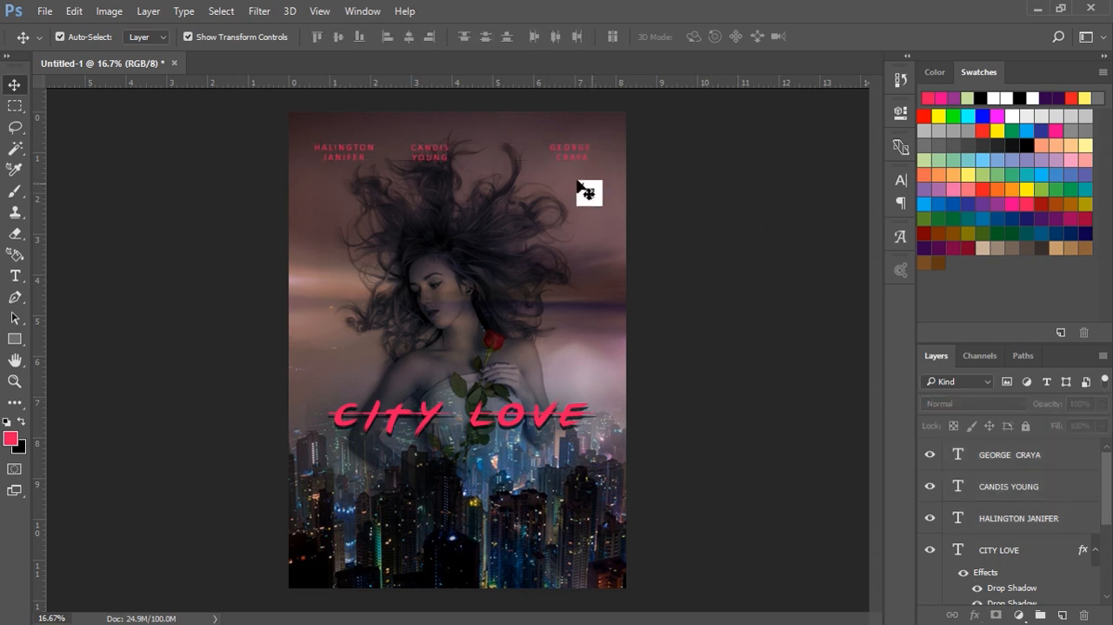
Step: Distribute the three name texts evenly by their left edges and move the row slightly up toward the poster's top edge
drag(306, 142, 600, 174)
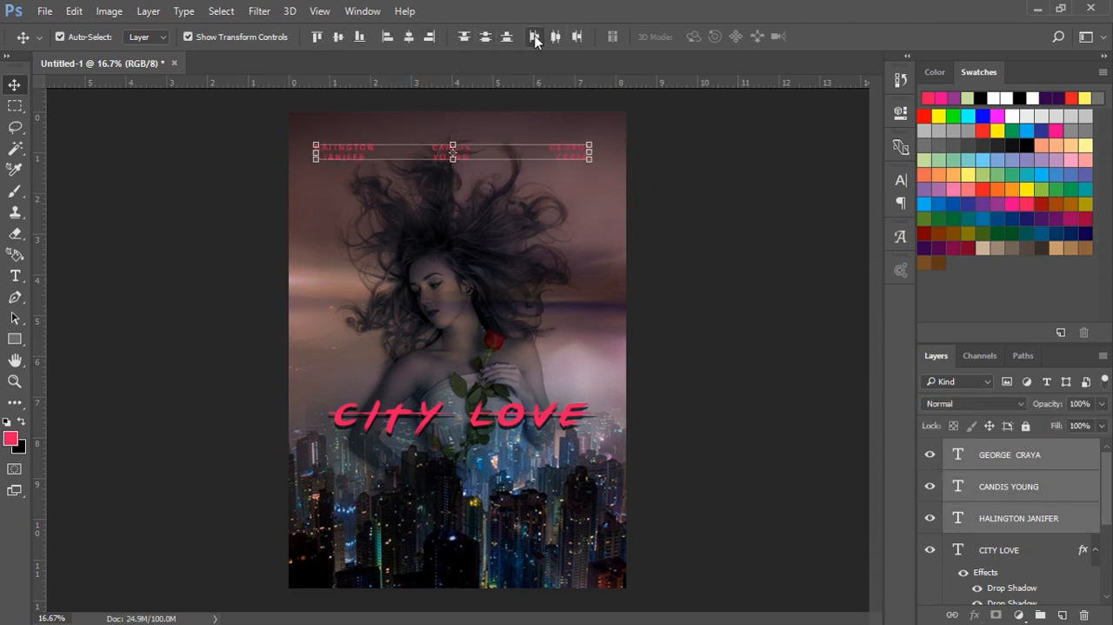
click(684, 182)
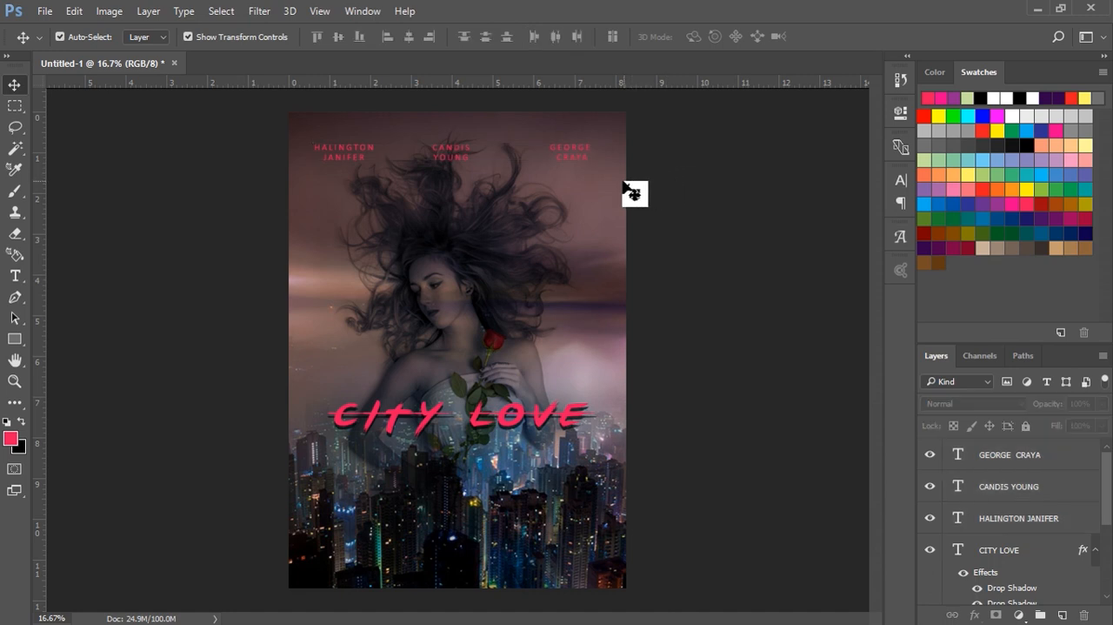
drag(304, 143, 574, 150)
click(666, 169)
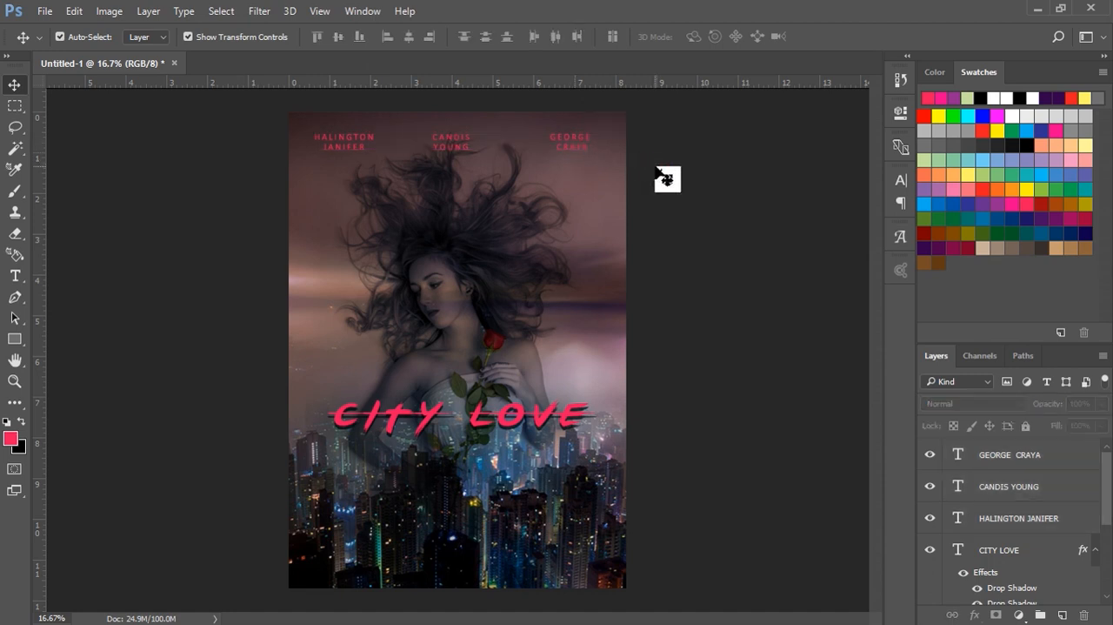
Step: Paste the film description as centered Calibri text over the city below the title, split it into three lines and center it on the poster
click(15, 275)
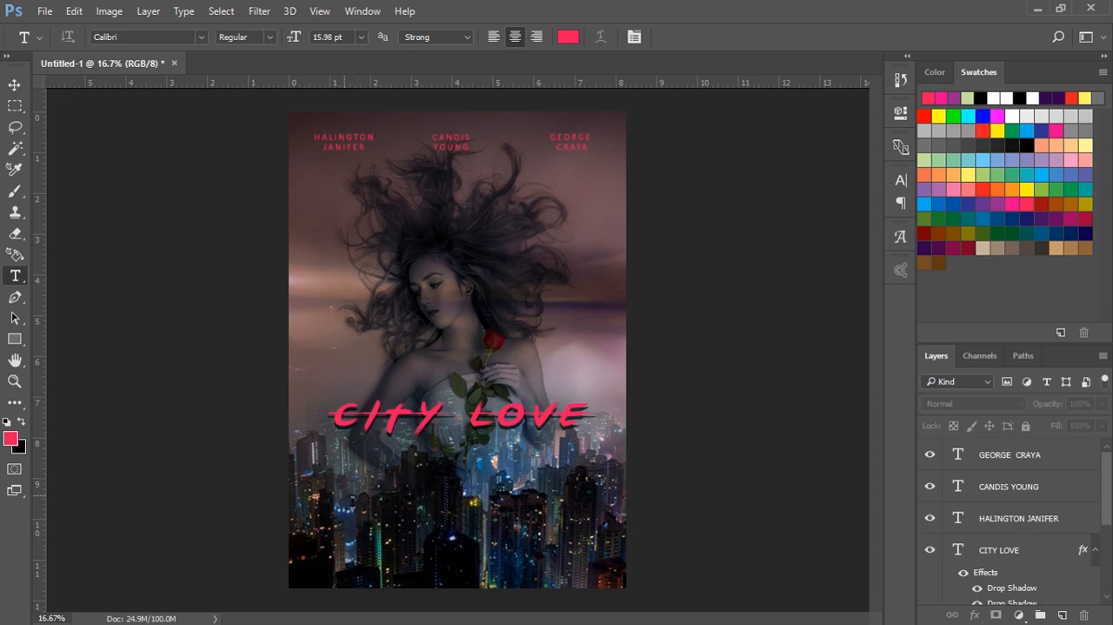
click(346, 496)
key(ctrl+v)
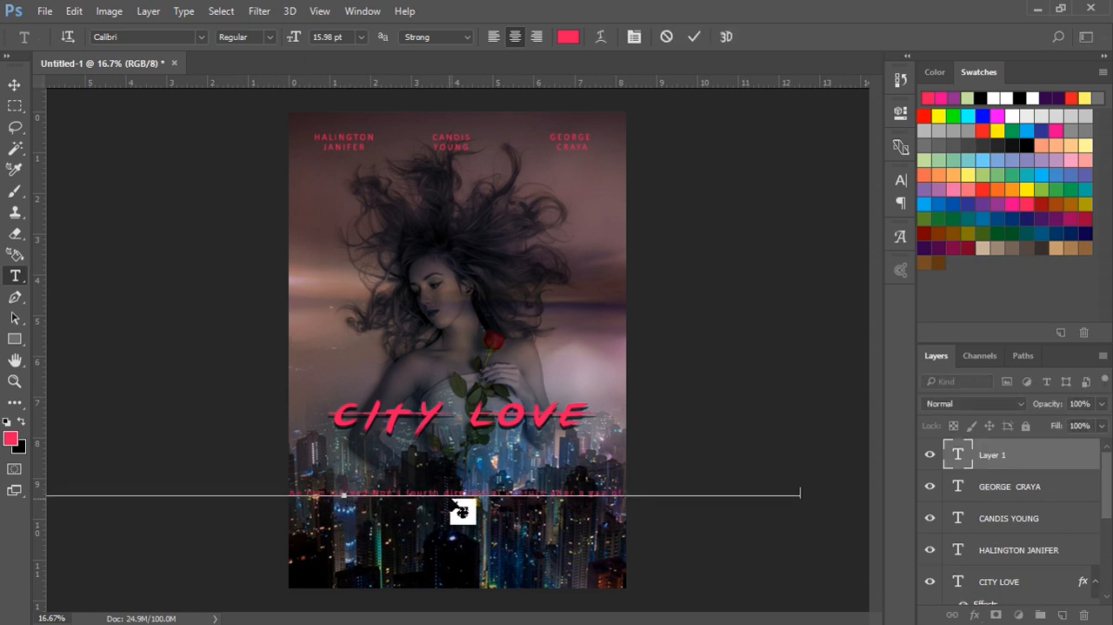
key(Return)
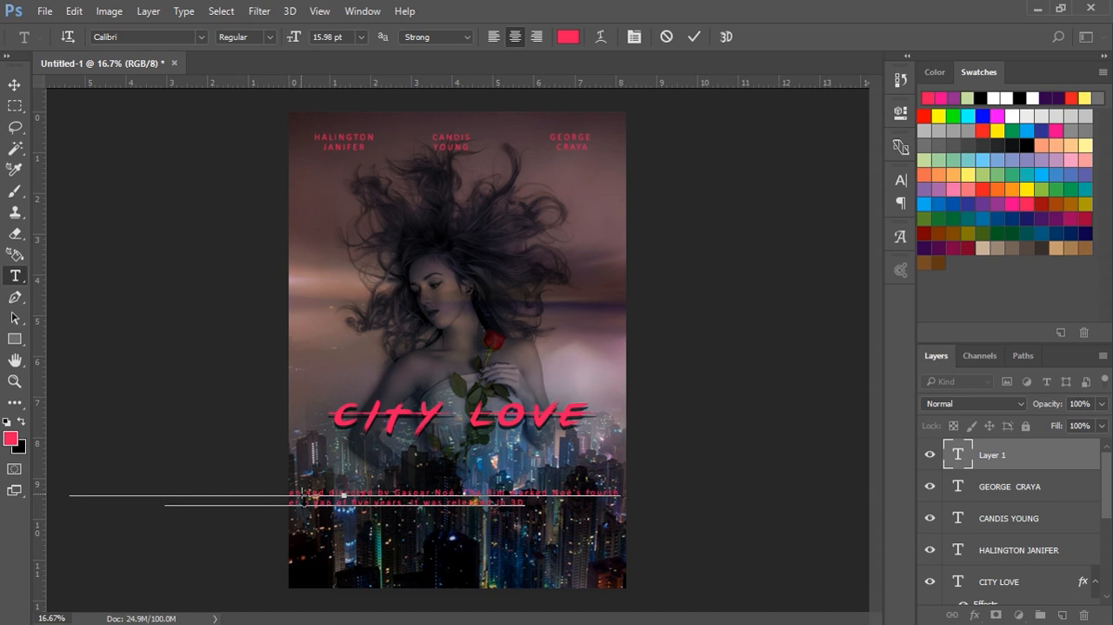
click(302, 497)
key(Return)
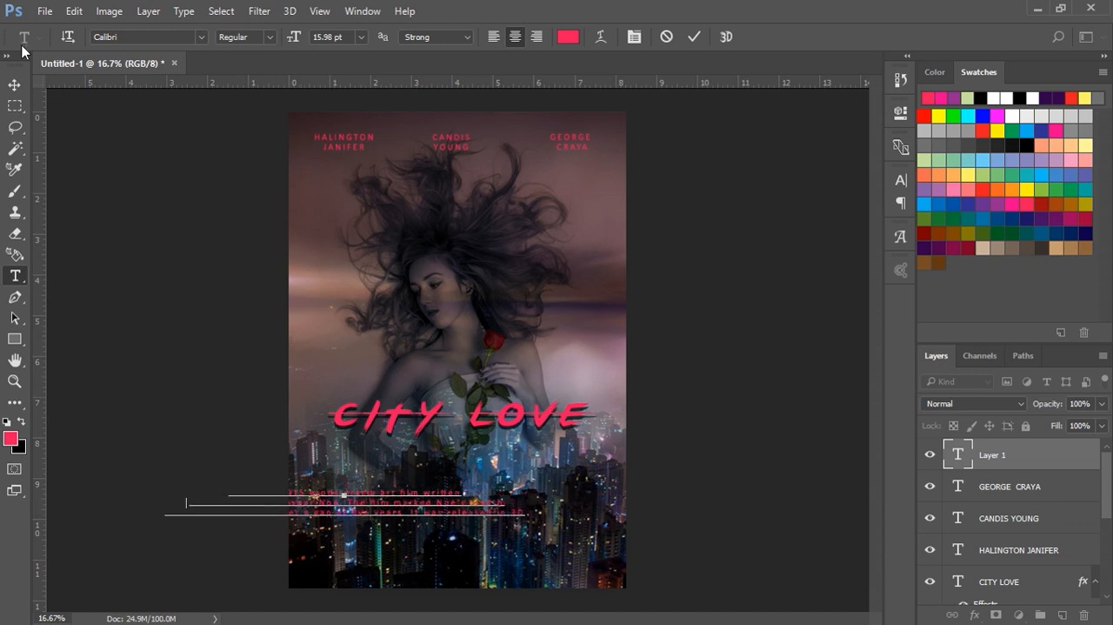
click(14, 84)
drag(380, 515, 481, 517)
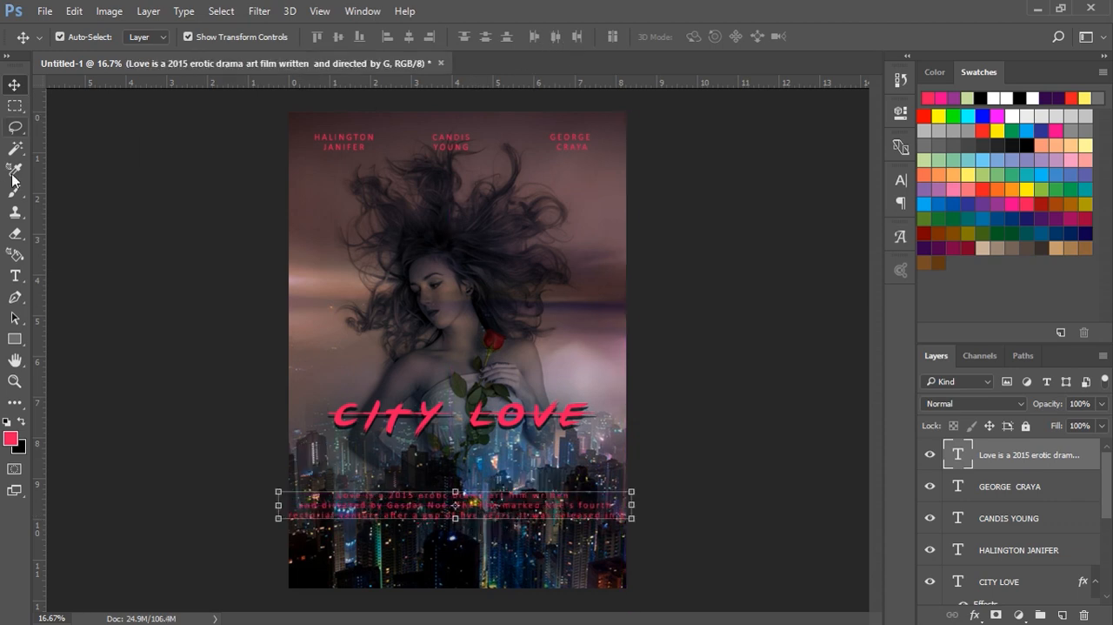
Step: Rebreak the film description into four lines, ending the first after "directed by" and putting "It was released in 3D" on its own line
click(15, 275)
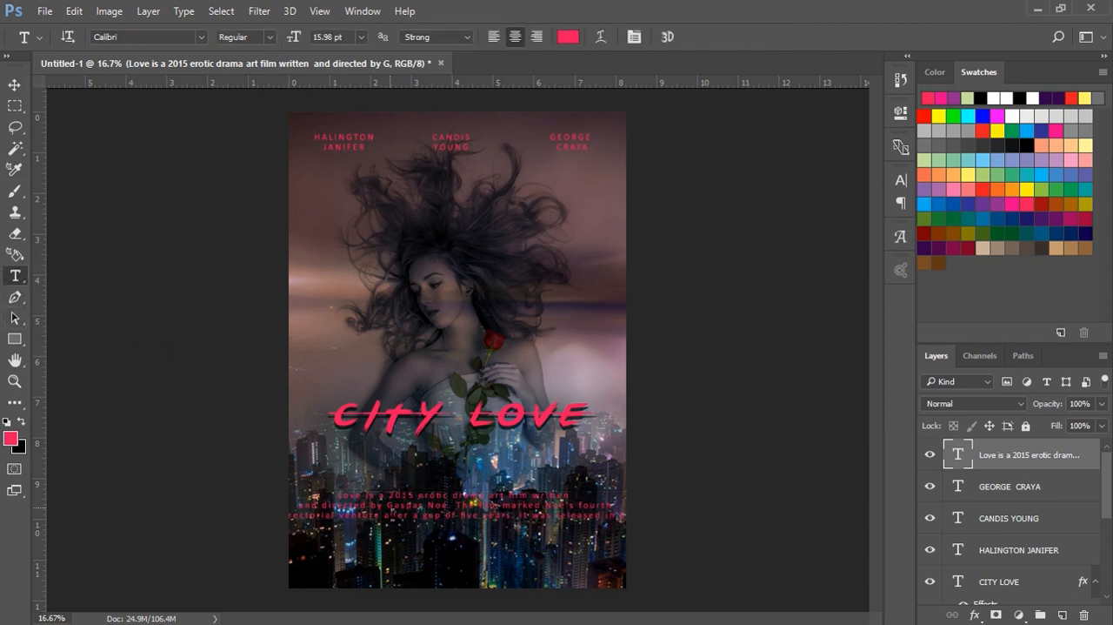
click(453, 507)
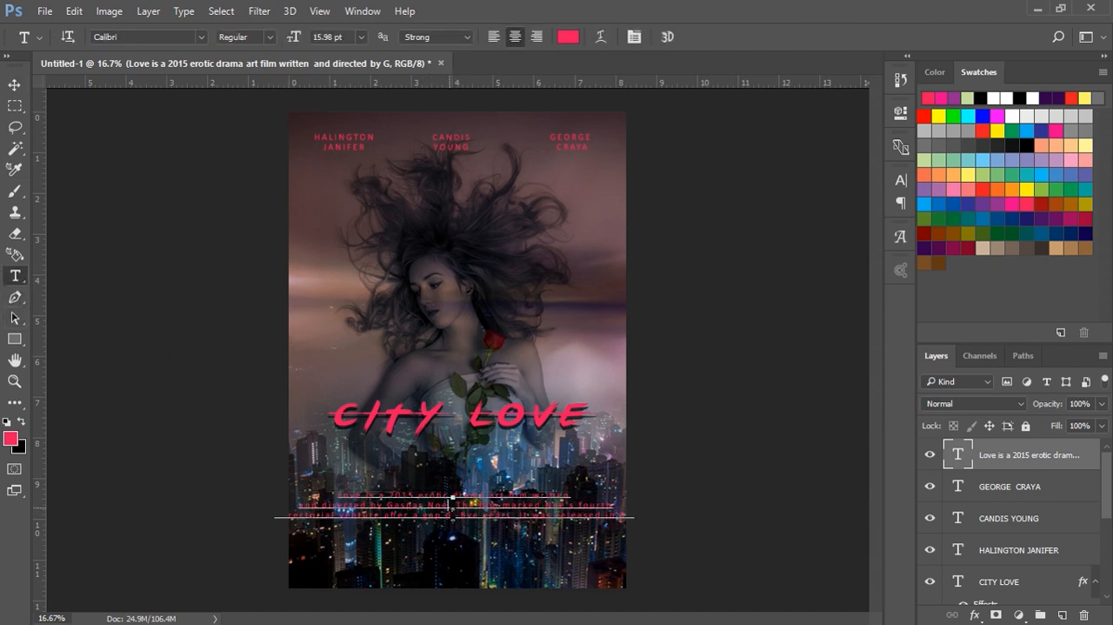
key(Return)
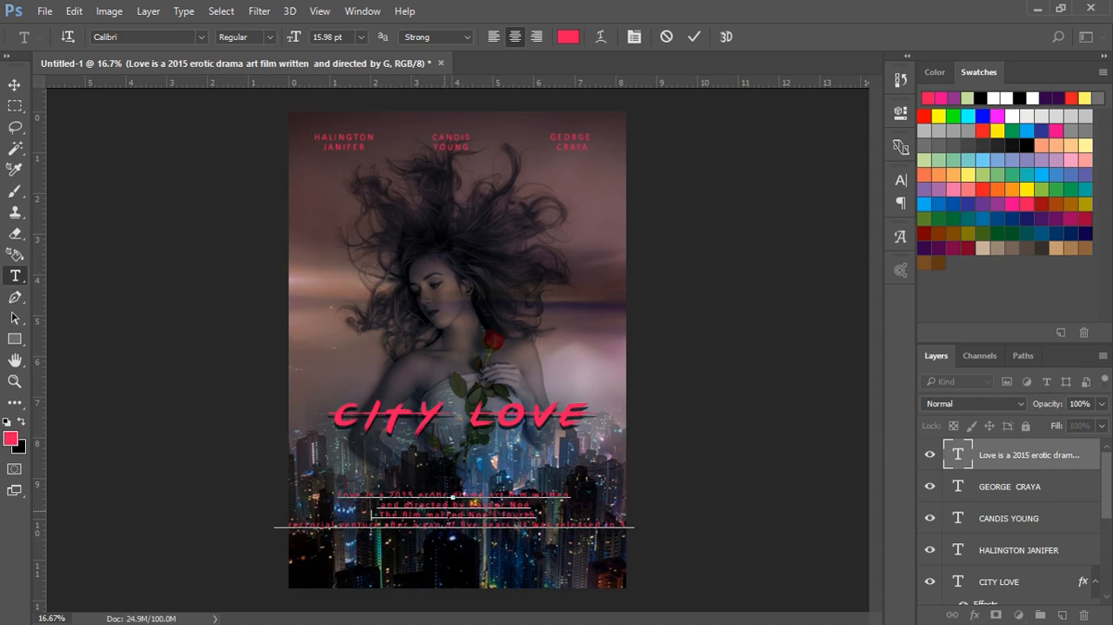
click(470, 504)
key(Return)
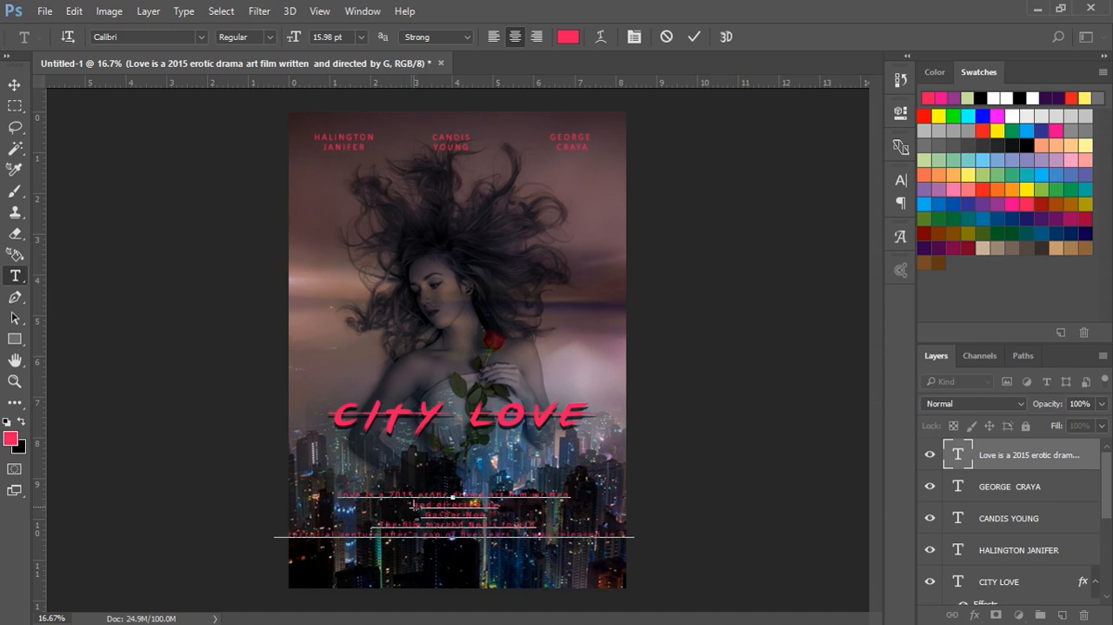
key(BackSpace)
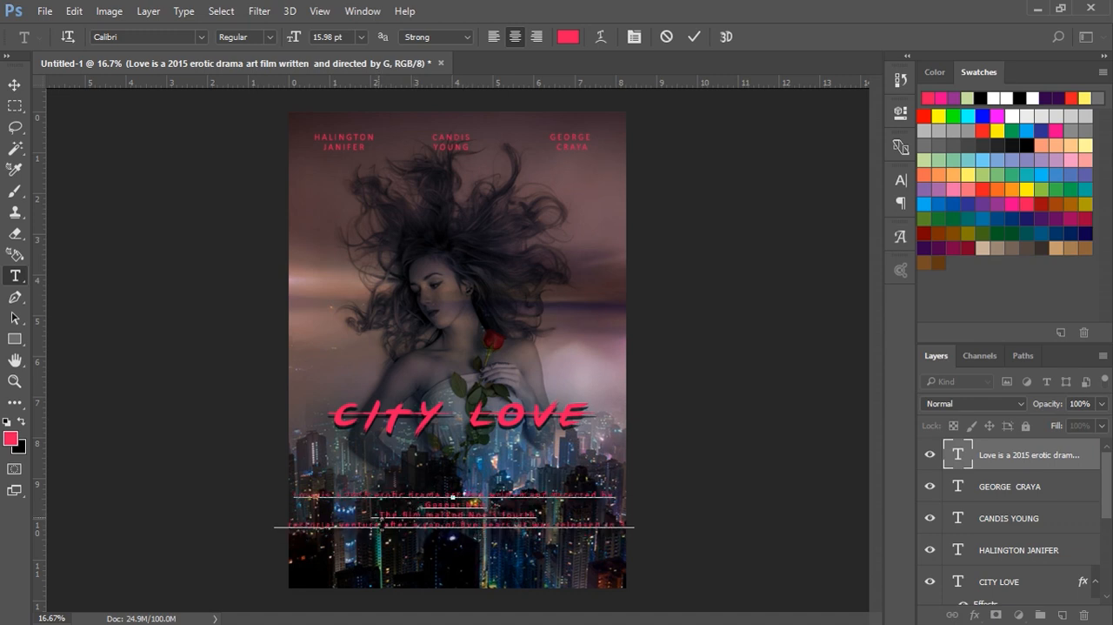
click(380, 515)
key(BackSpace)
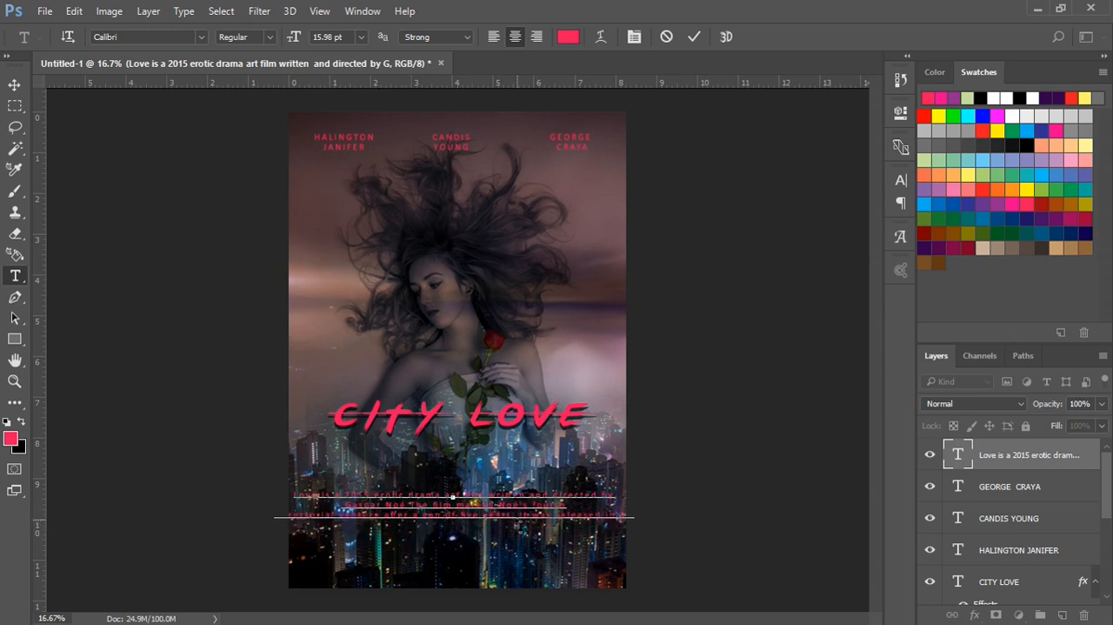
click(517, 518)
key(Return)
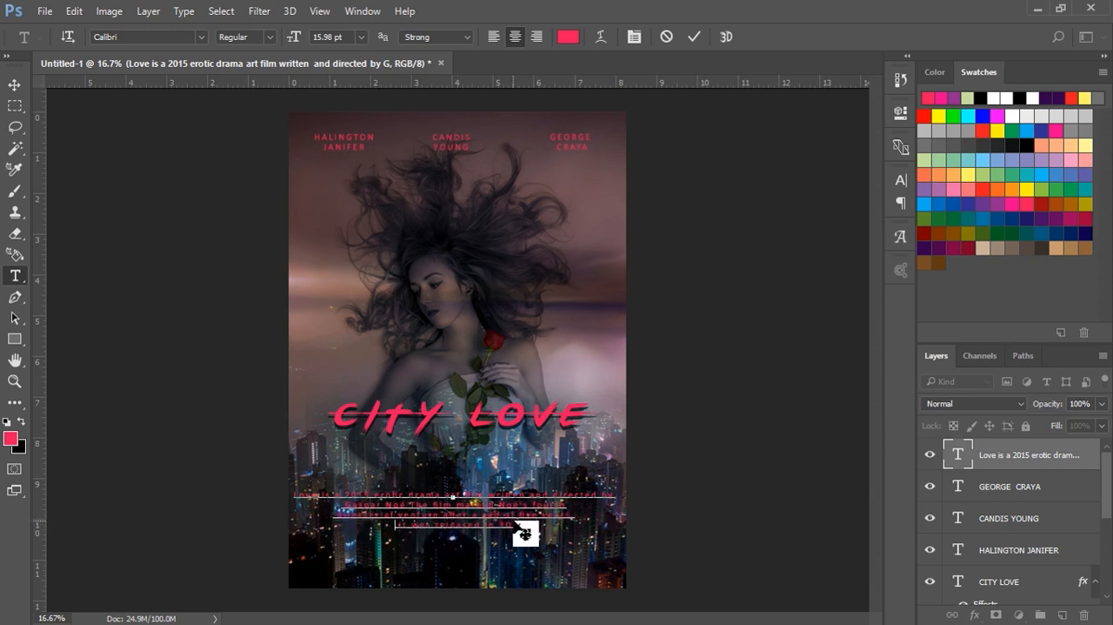
click(14, 86)
click(199, 228)
Step: Recolor the whole film description text white (ffffff)
click(463, 525)
double_click(959, 454)
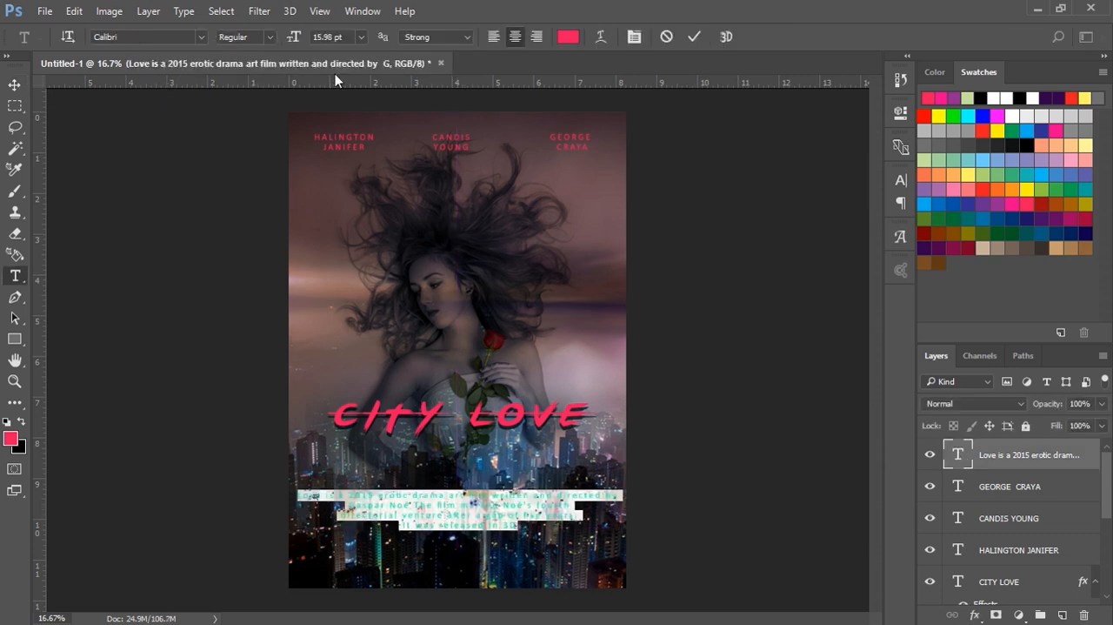
click(569, 37)
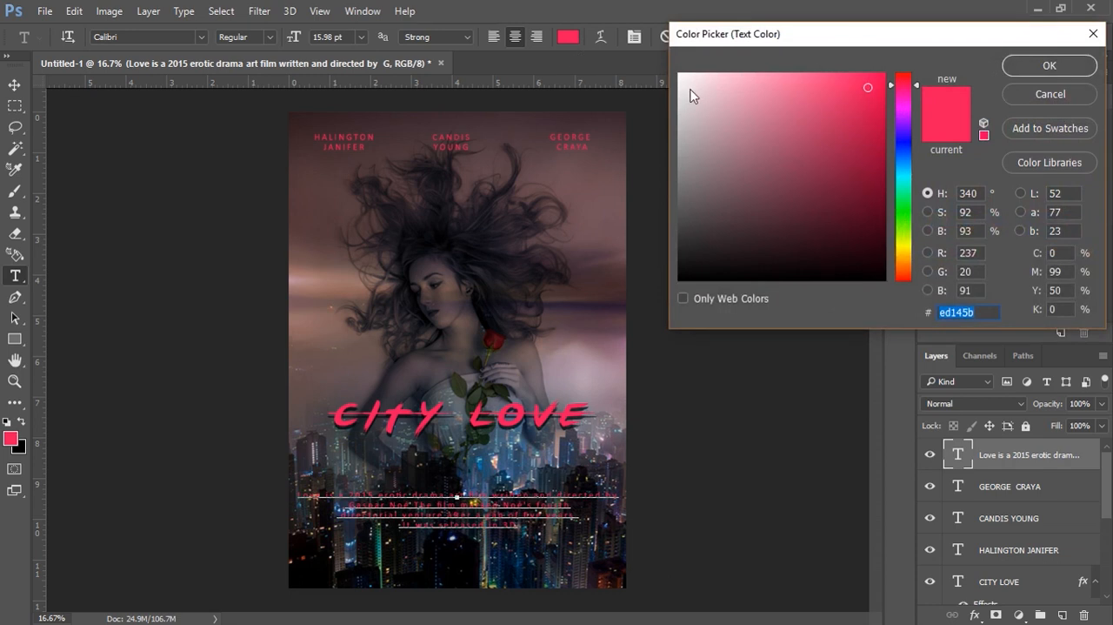
click(680, 78)
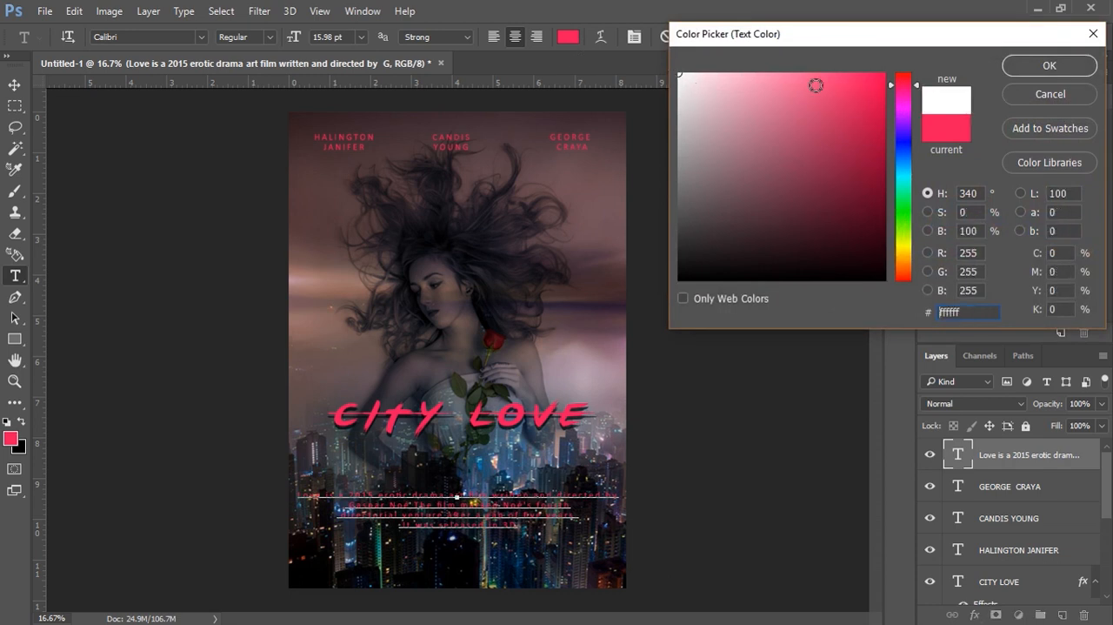
click(1048, 66)
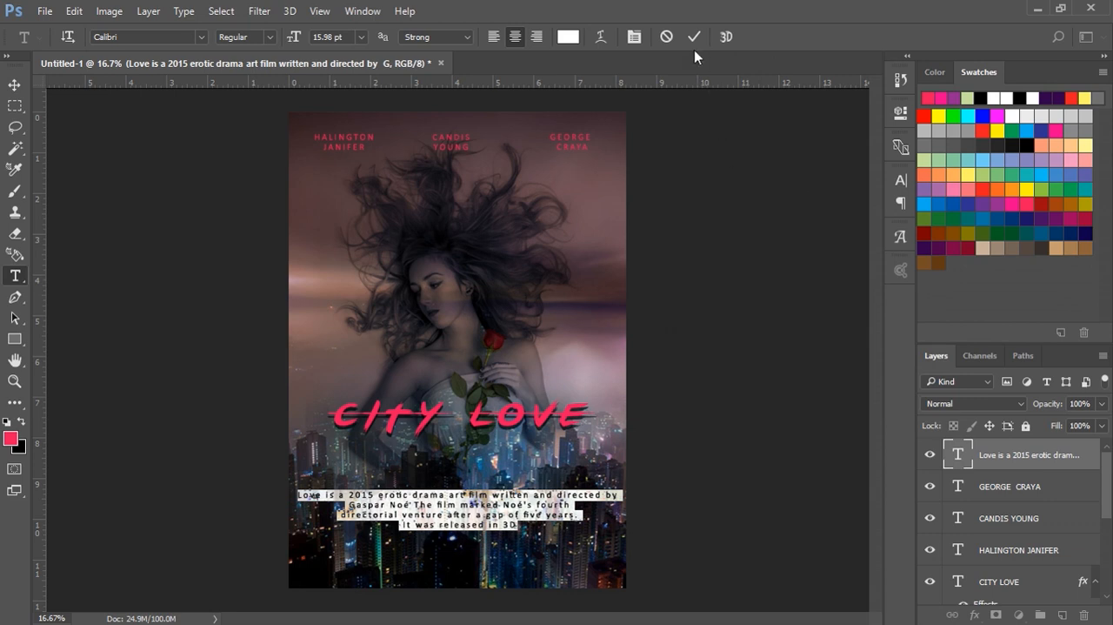
click(692, 38)
key(v)
click(775, 271)
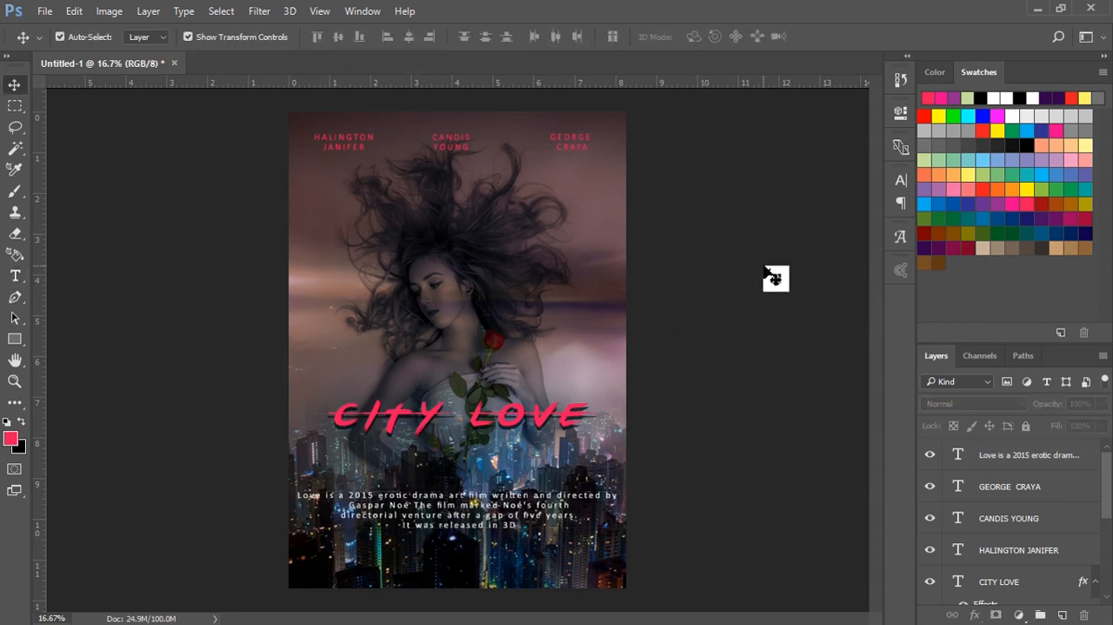
Step: Move the white film description down over the darker buildings, keeping it roughly centered across the poster
drag(454, 508, 456, 518)
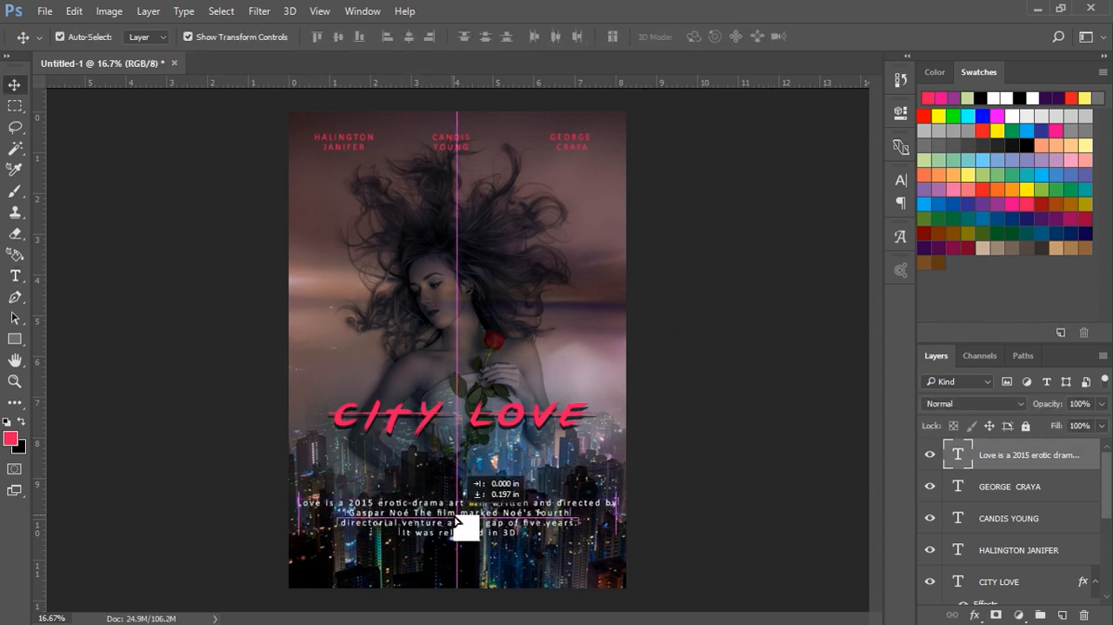
click(724, 472)
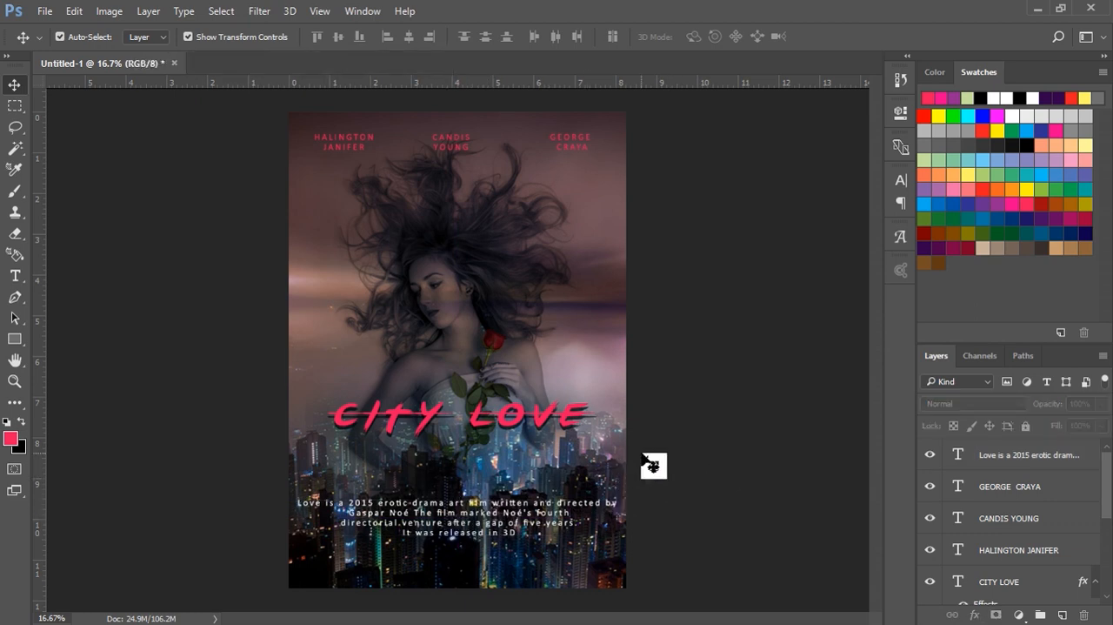
drag(440, 513, 431, 522)
click(696, 489)
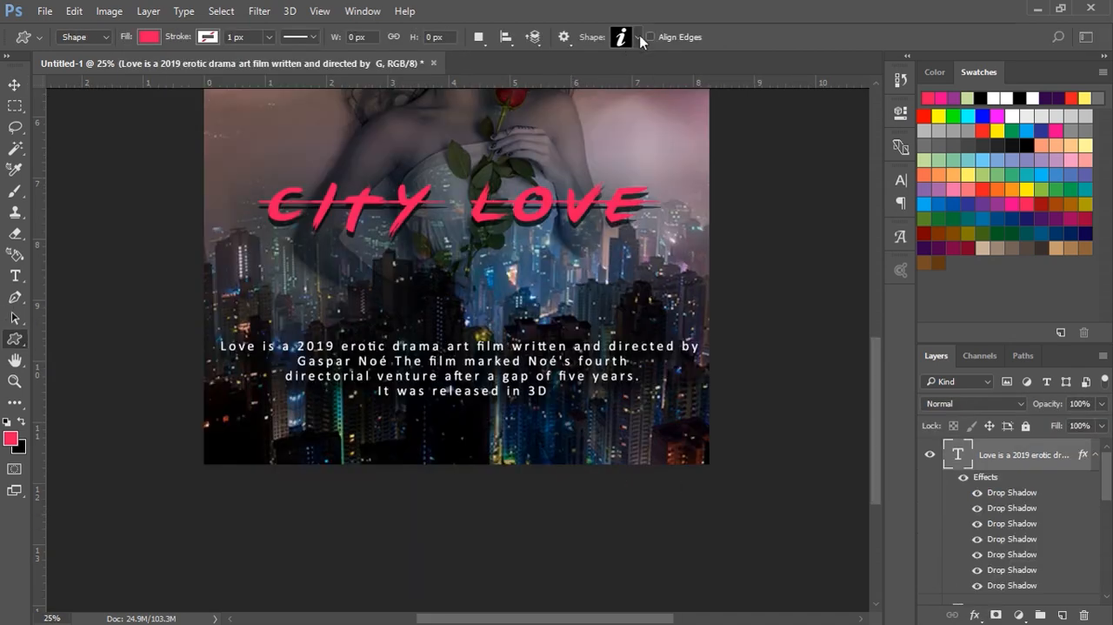
Step: Draw the italic "i" custom shape in pinkish red below the film description, about 111 px wide and 219 px high
click(640, 35)
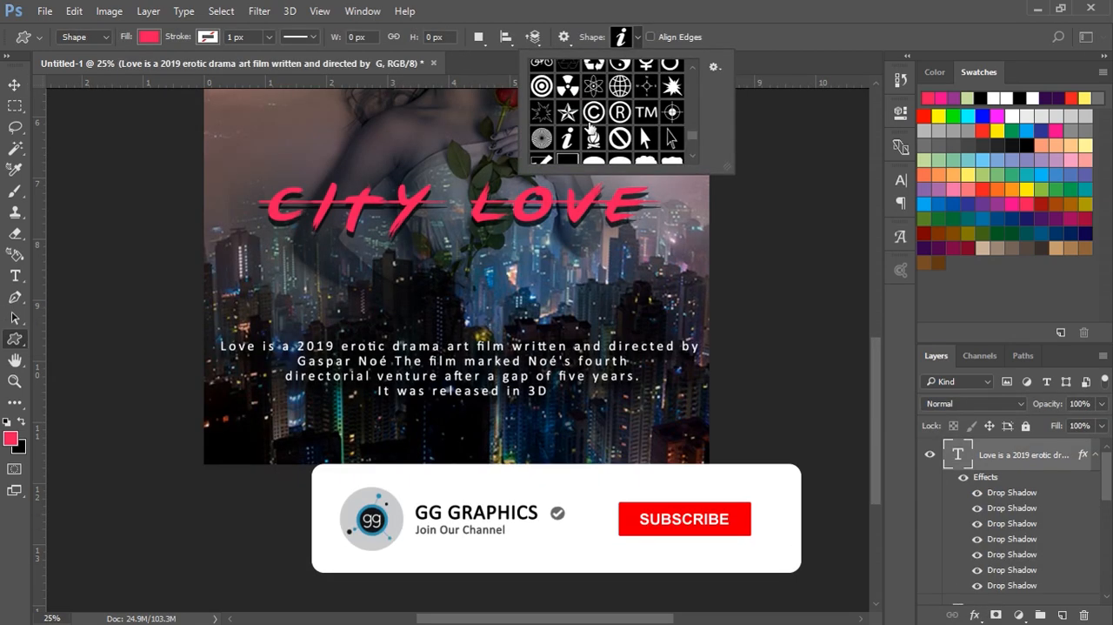
drag(463, 414, 487, 459)
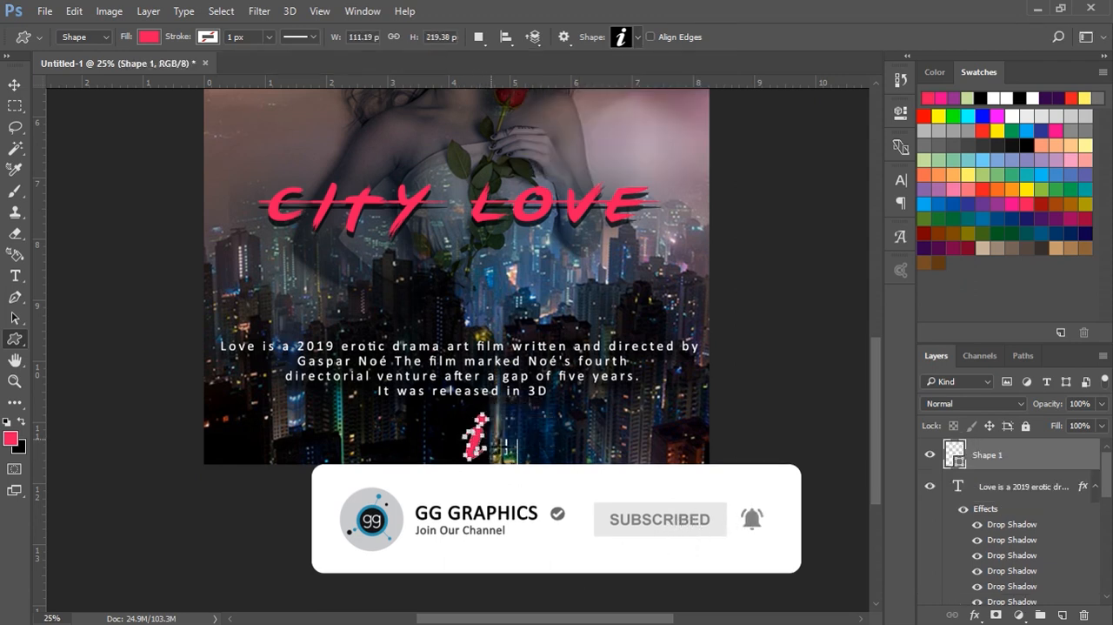
click(14, 85)
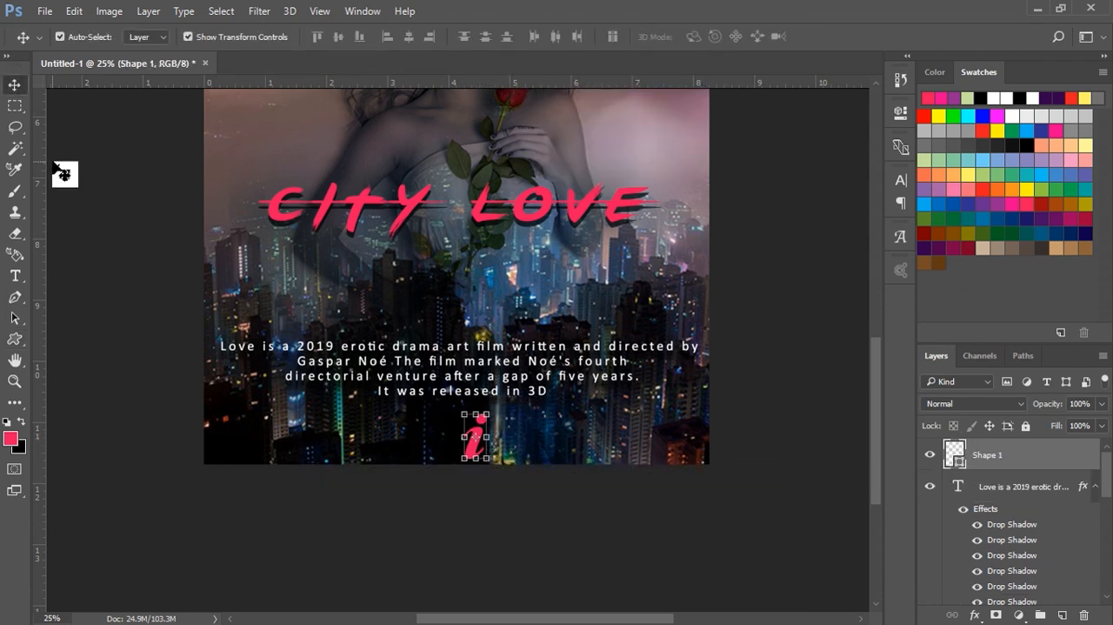
click(82, 170)
Step: Align the horizontal centers of the "i" shape, the film description and the CITY LOVE title
click(15, 381)
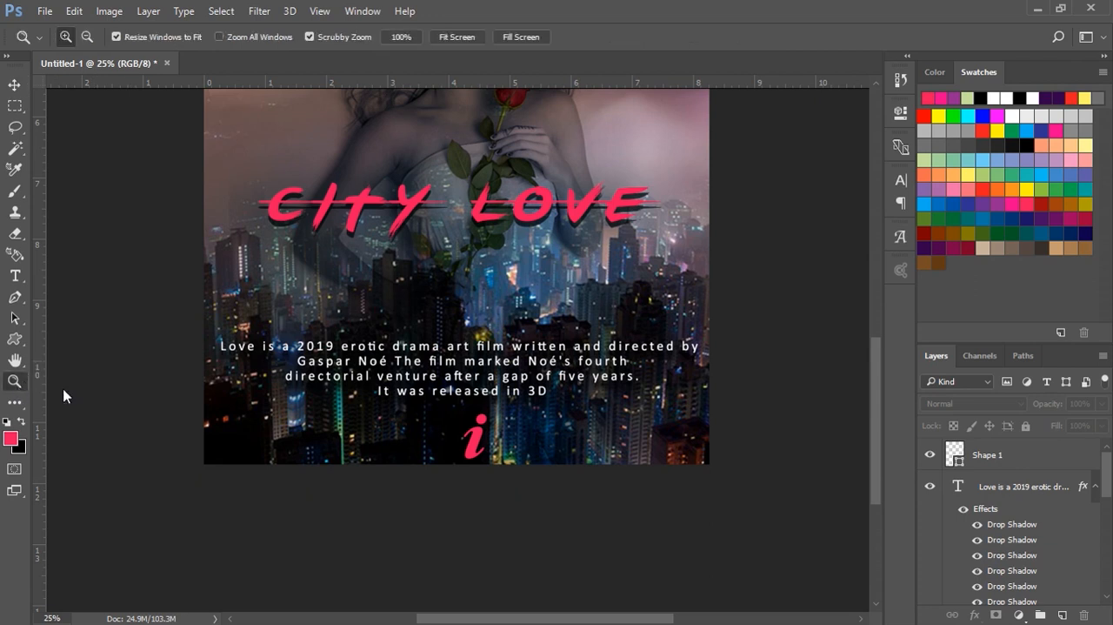
alt+click(443, 376)
click(449, 375)
alt+click(449, 375)
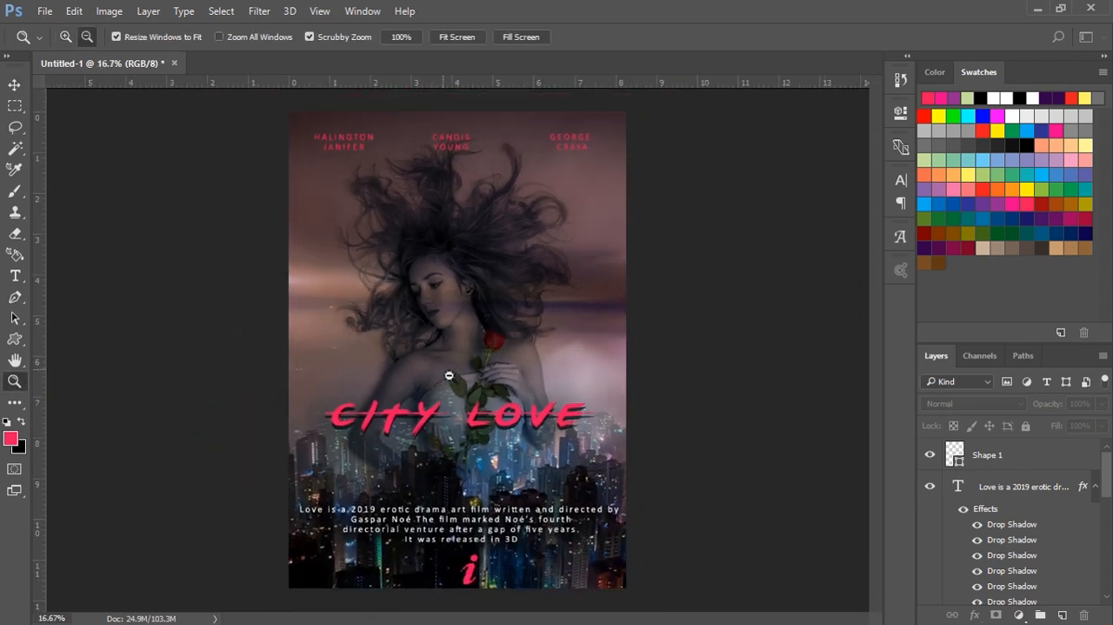
click(14, 85)
drag(419, 383, 549, 595)
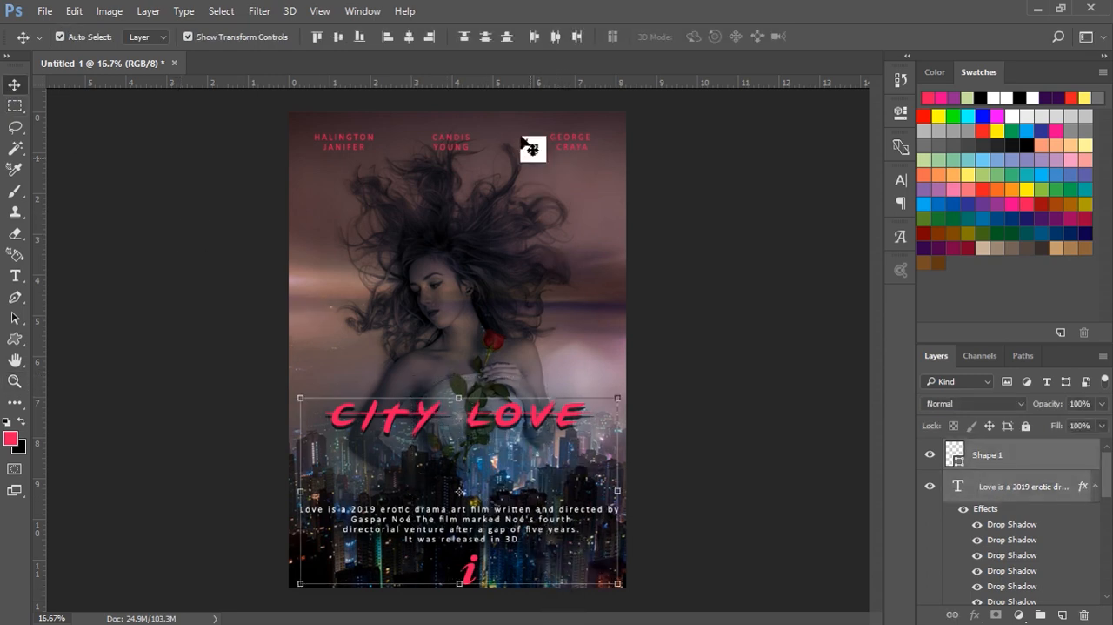
click(411, 39)
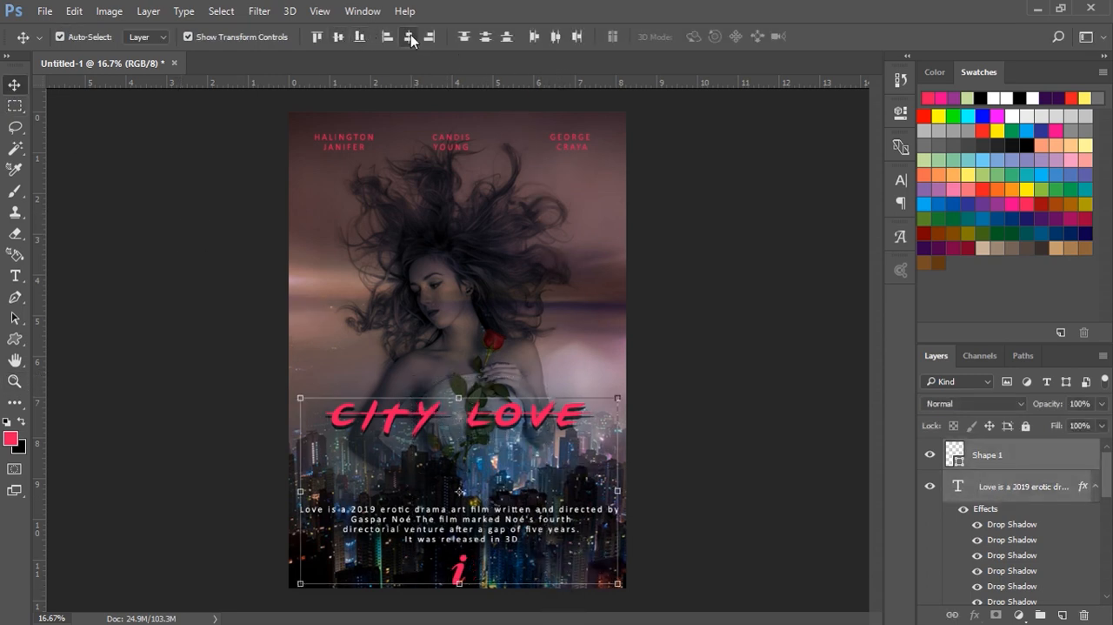
click(721, 293)
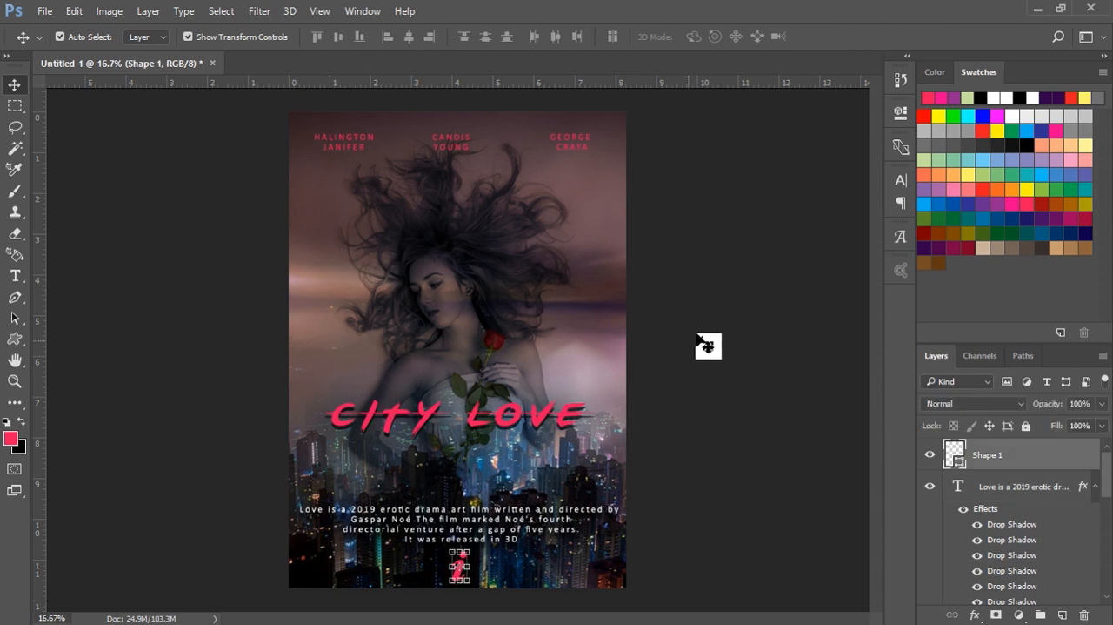